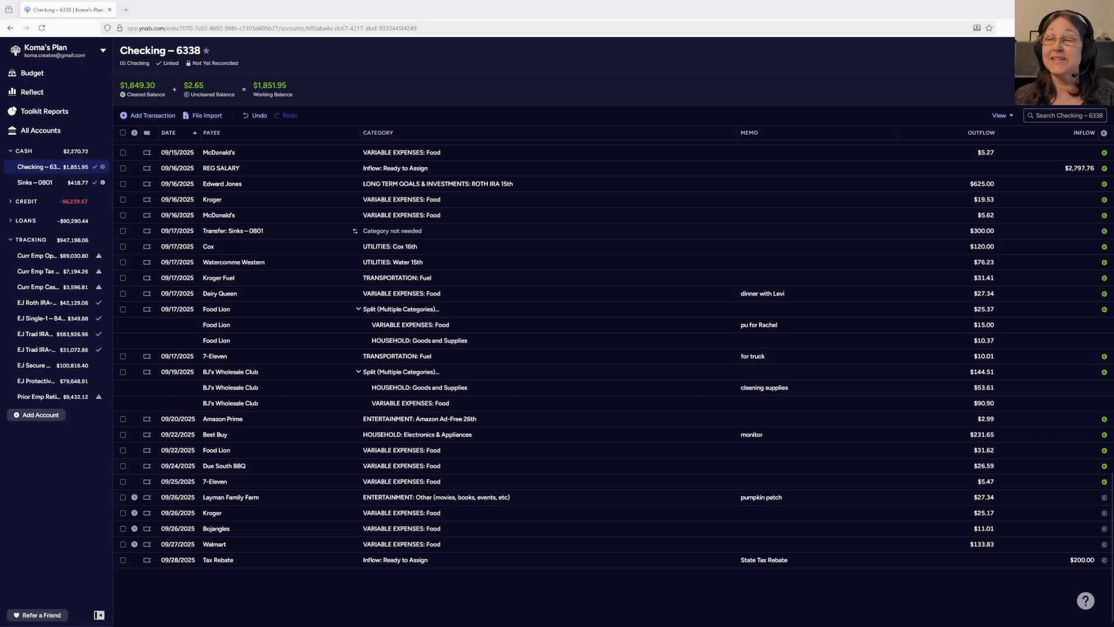
Enlarge the page to 150% and look over the most recent checking account transactions.
{"action": "key", "text": "ctrl+plus"}
{"action": "key", "text": "ctrl+plus"}
{"action": "key", "text": "ctrl+plus"}
{"action": "key", "text": "ctrl+plus"}
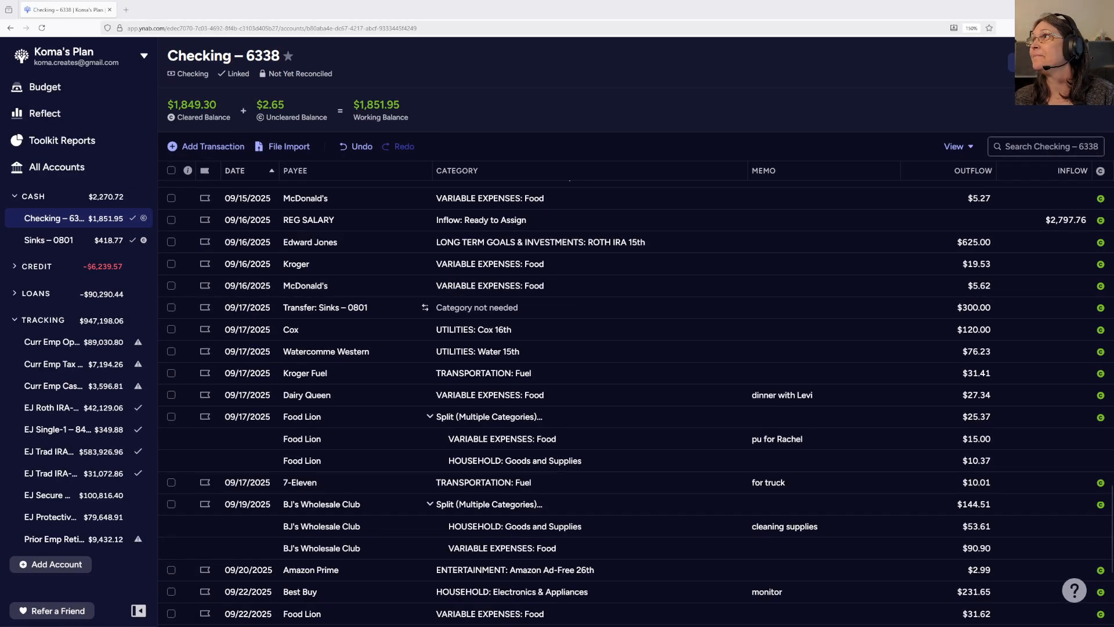
{"action": "scroll", "coordinate": [84, 325], "scroll_direction": "down", "scroll_amount": 1}
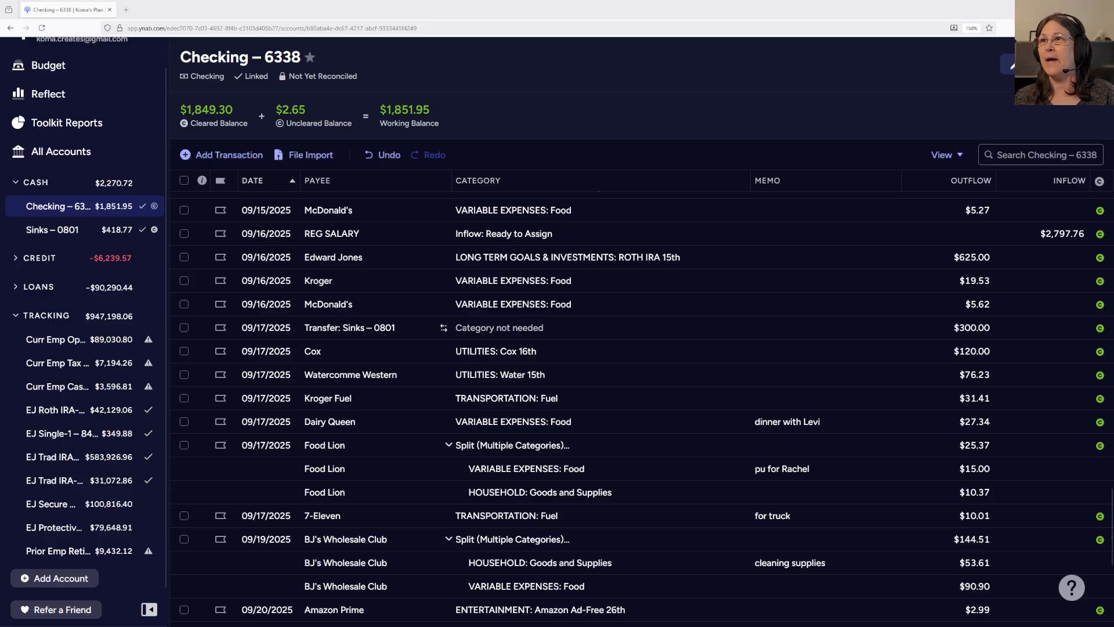
{"action": "scroll", "coordinate": [639, 406], "scroll_direction": "down", "scroll_amount": 5}
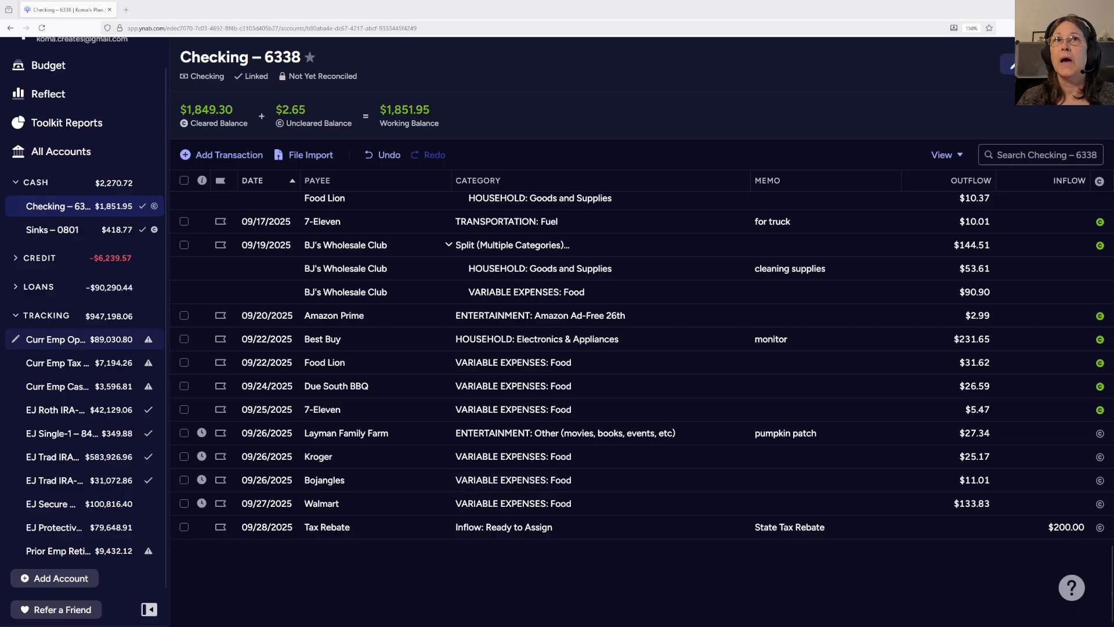
Filter the September 2025 budget to overspent categories and expand the Variable Expenses group.
{"action": "scroll", "coordinate": [81, 340], "scroll_direction": "up", "scroll_amount": 1}
{"action": "left_click", "coordinate": [63, 93]}
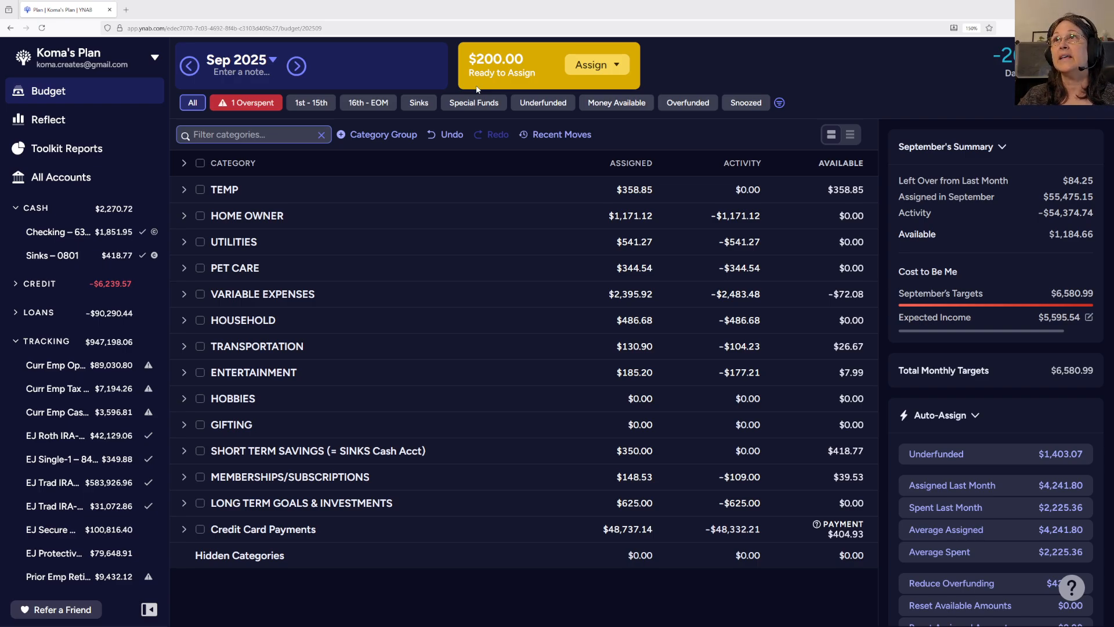
{"action": "left_click", "coordinate": [247, 106]}
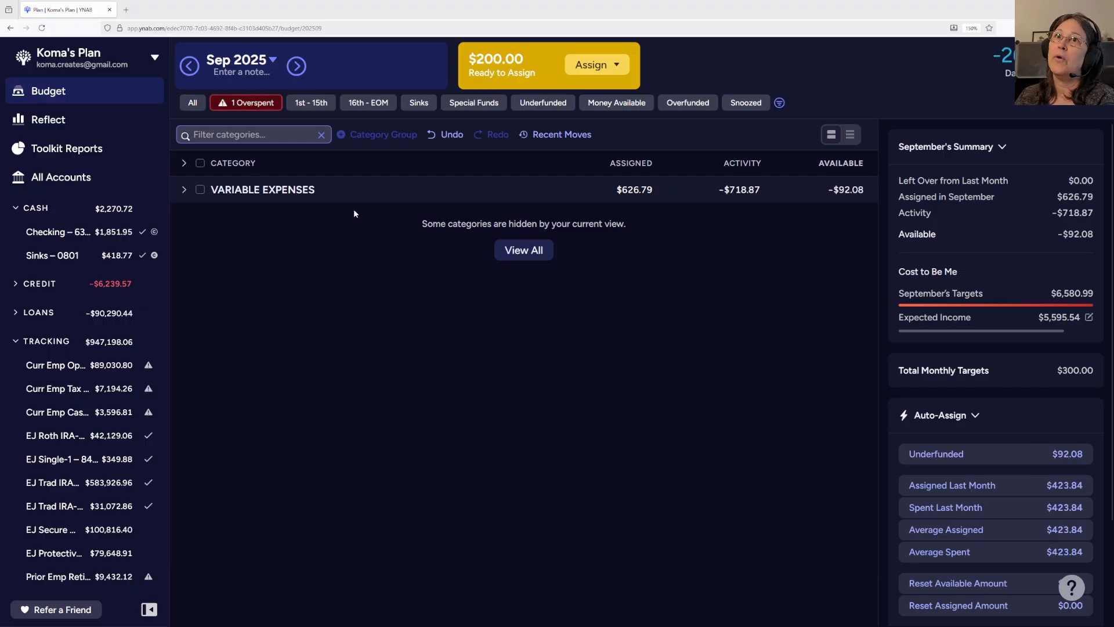
{"action": "left_click", "coordinate": [184, 190]}
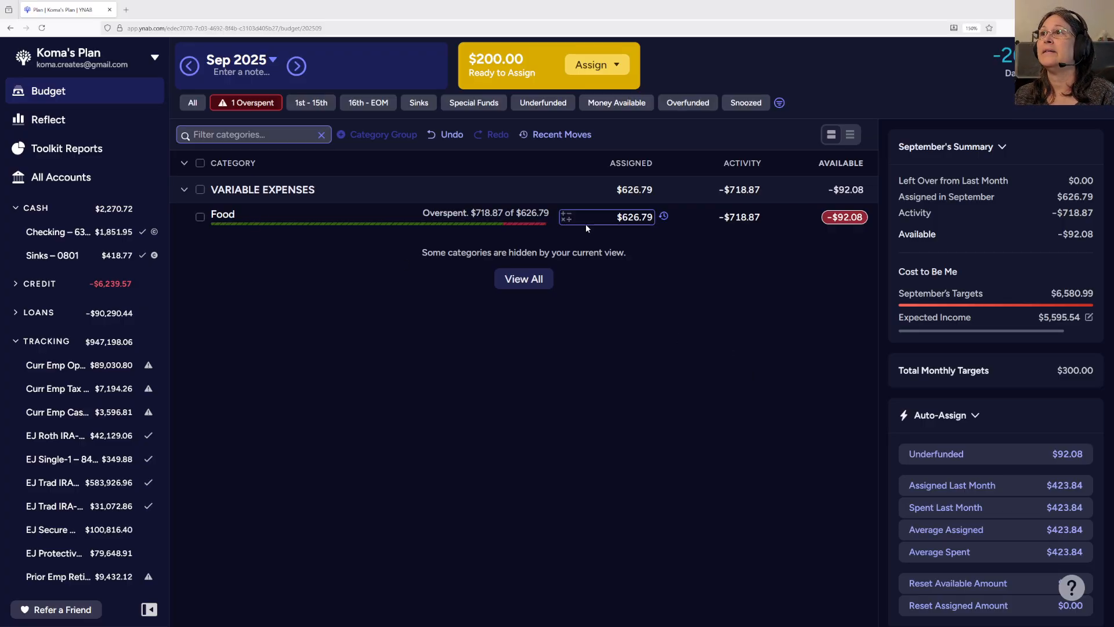
Add 92.08 to the Food category's assigned amount to cover its overspending.
{"action": "left_click", "coordinate": [647, 215]}
{"action": "left_click", "coordinate": [648, 215]}
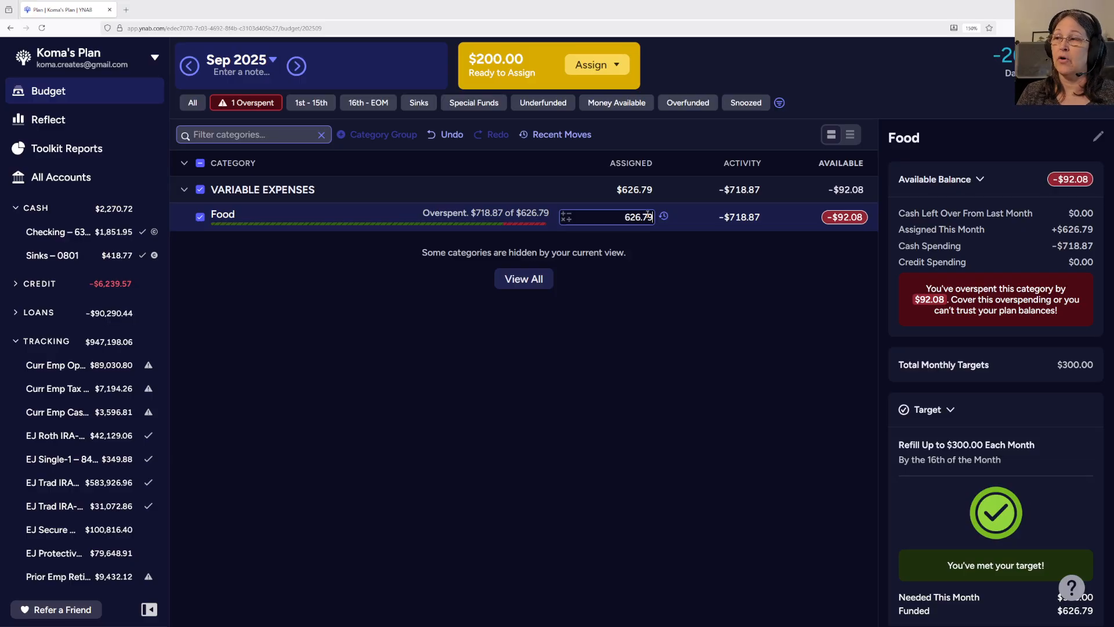
{"action": "type", "text": "92.0"}
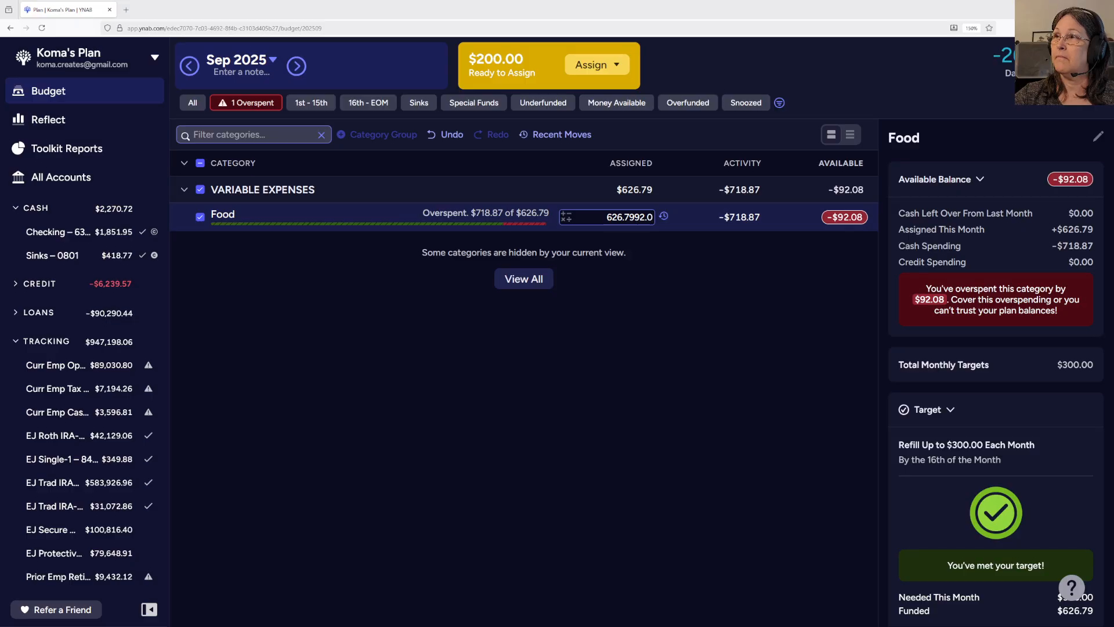
{"action": "key", "text": "BackSpace"}
{"action": "key", "text": "BackSpace"}
{"action": "key", "text": "BackSpace"}
{"action": "key", "text": "BackSpace"}
{"action": "type", "text": "+92.08"}
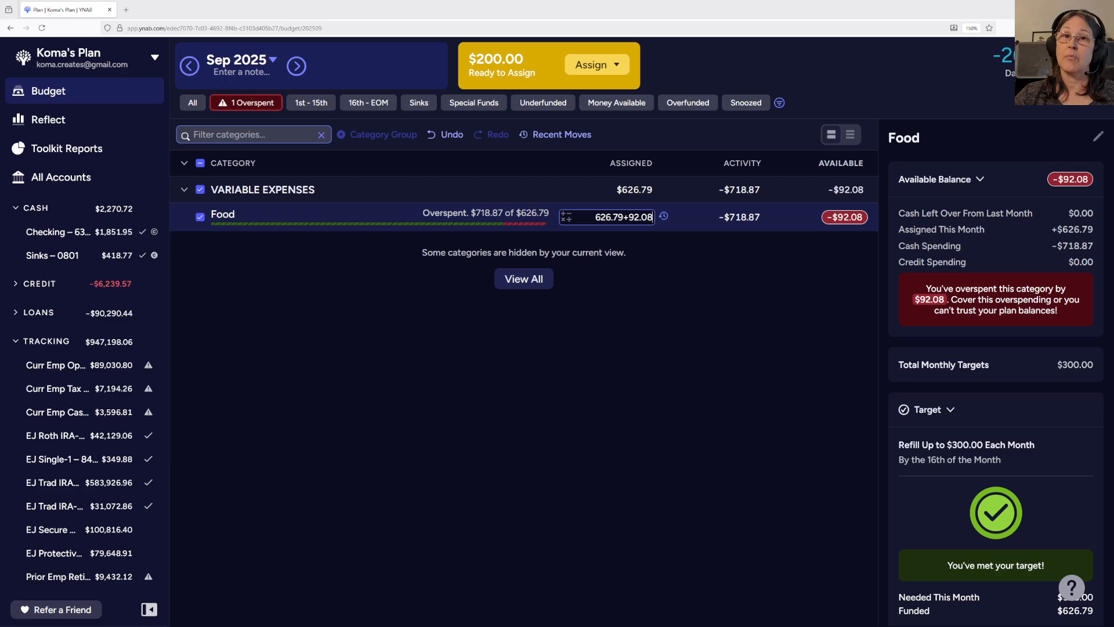
{"action": "key", "text": "Return"}
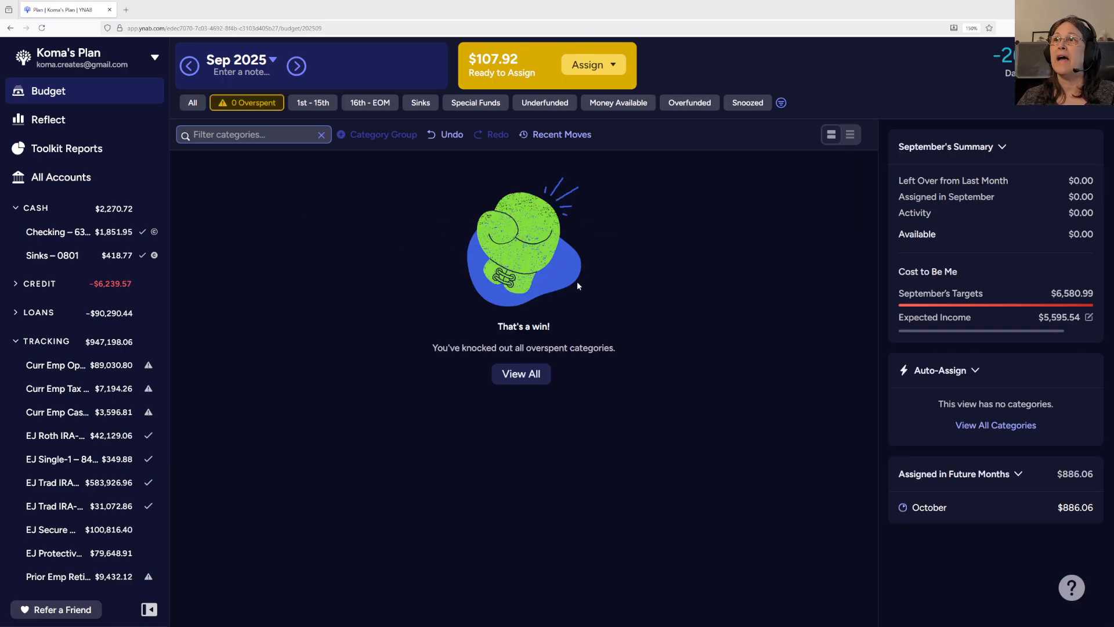
Show all budget categories with every group expanded and open the Set Aside category's assigned amount.
{"action": "left_click", "coordinate": [191, 104]}
{"action": "left_click", "coordinate": [184, 165]}
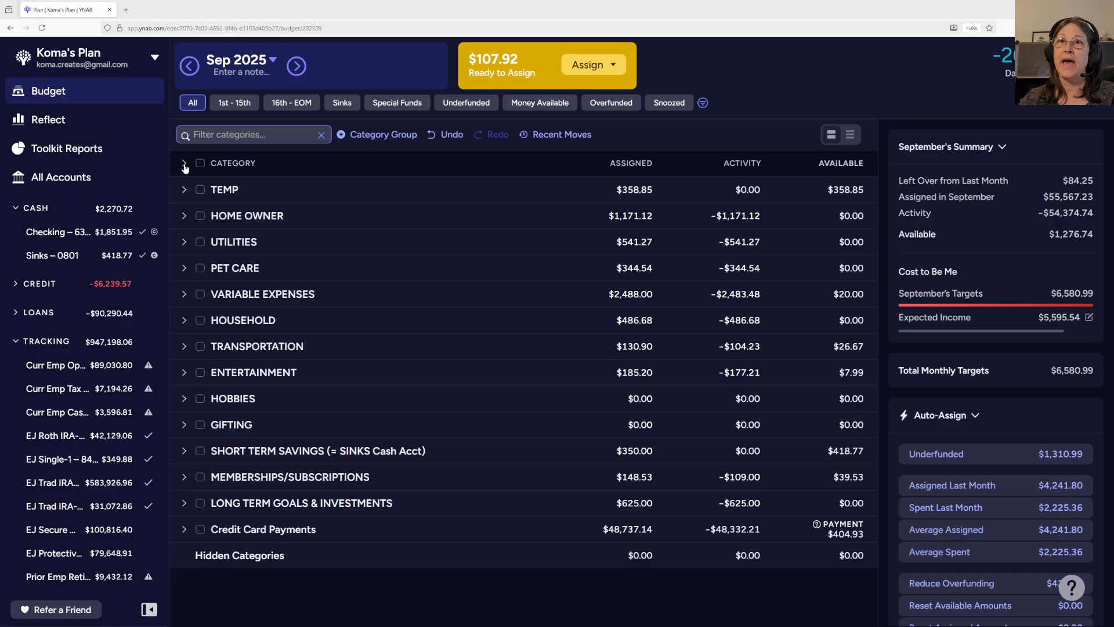
{"action": "left_click", "coordinate": [184, 165]}
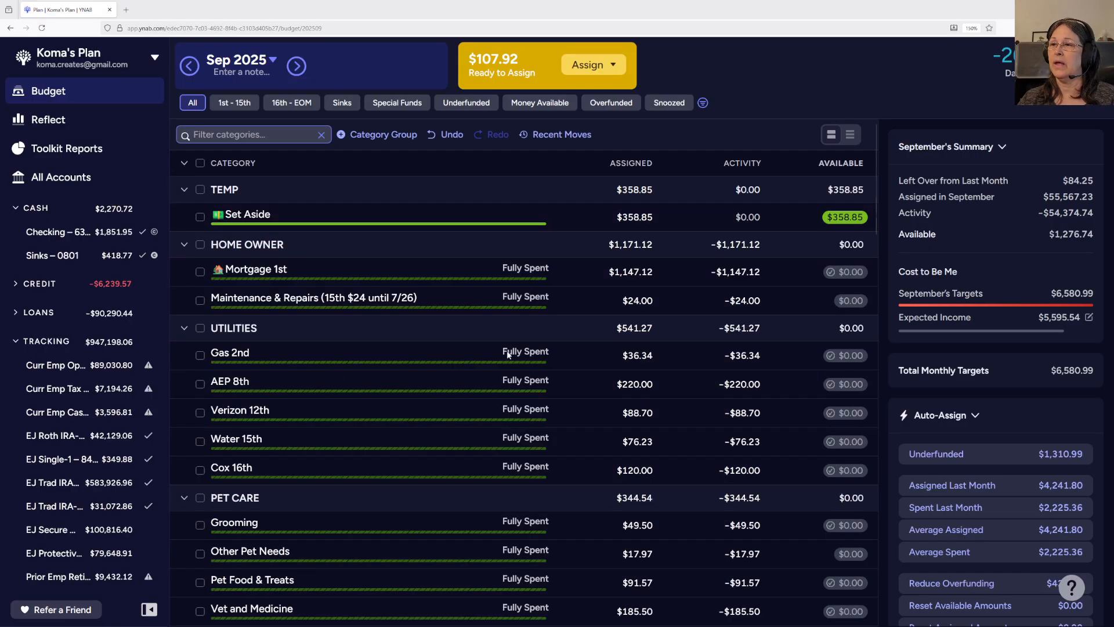
{"action": "scroll", "coordinate": [507, 354], "scroll_direction": "down", "scroll_amount": 3}
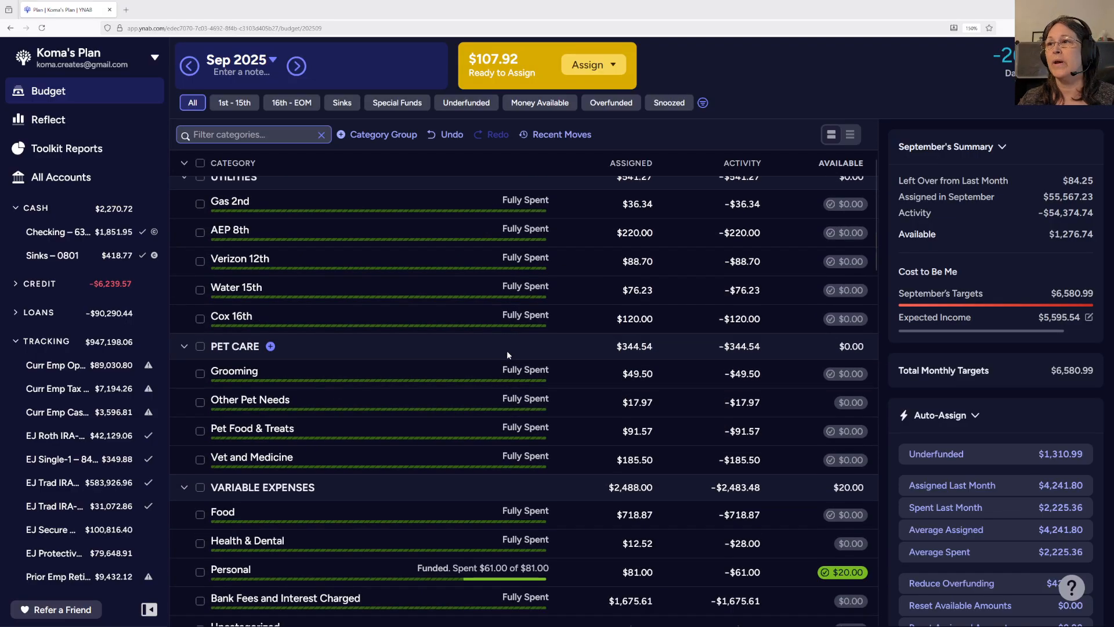
{"action": "scroll", "coordinate": [507, 351], "scroll_direction": "down", "scroll_amount": 3}
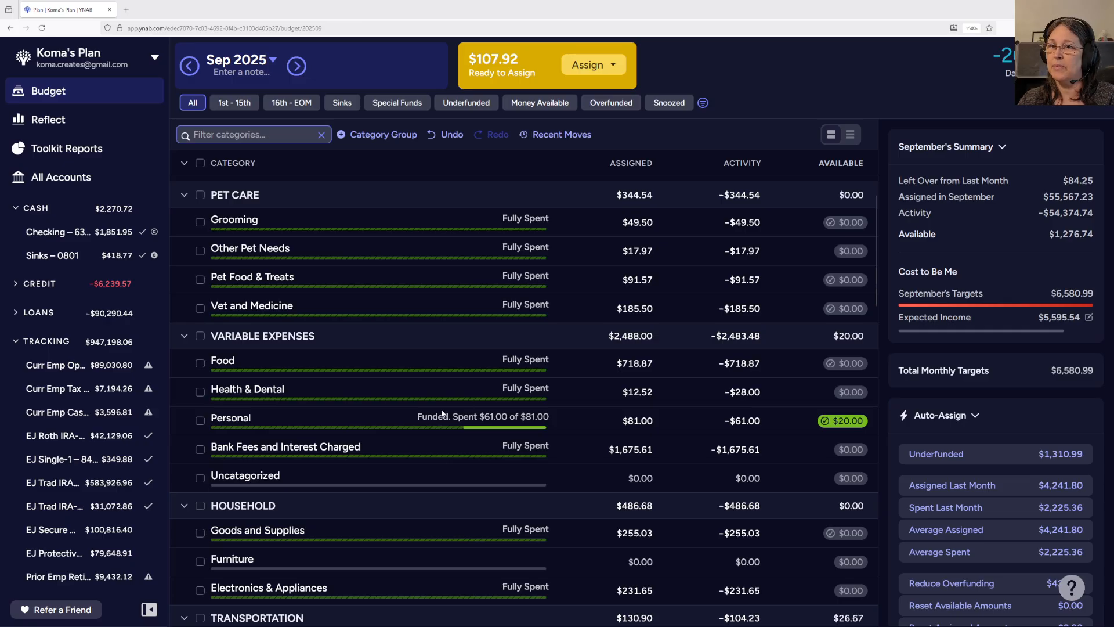
{"action": "scroll", "coordinate": [441, 413], "scroll_direction": "down", "scroll_amount": 2}
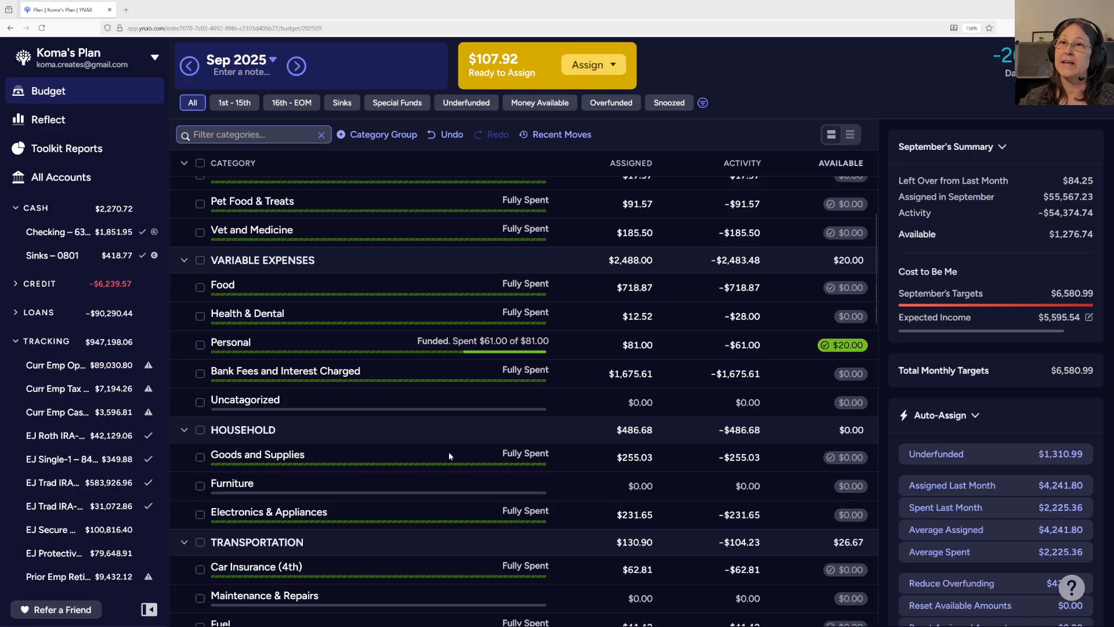
{"action": "scroll", "coordinate": [458, 460], "scroll_direction": "up", "scroll_amount": 6}
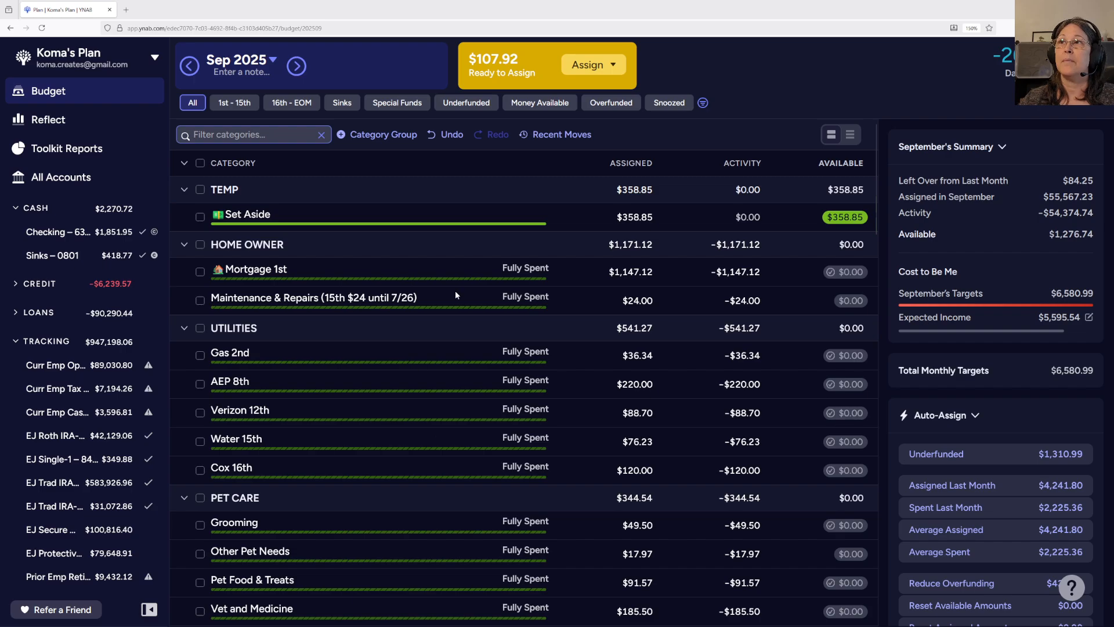
{"action": "left_click", "coordinate": [647, 214]}
{"action": "left_click", "coordinate": [638, 214]}
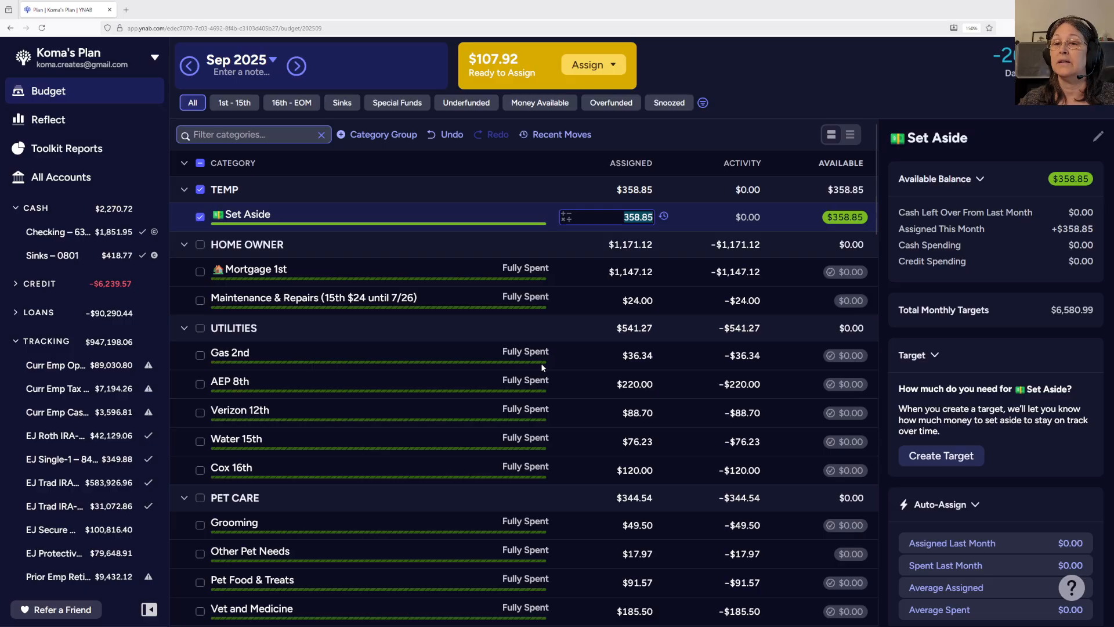
Set the assigned amount of the Personal Property Tax Yearly category in the Transportation group to 0.
{"action": "scroll", "coordinate": [542, 365], "scroll_direction": "down", "scroll_amount": 4}
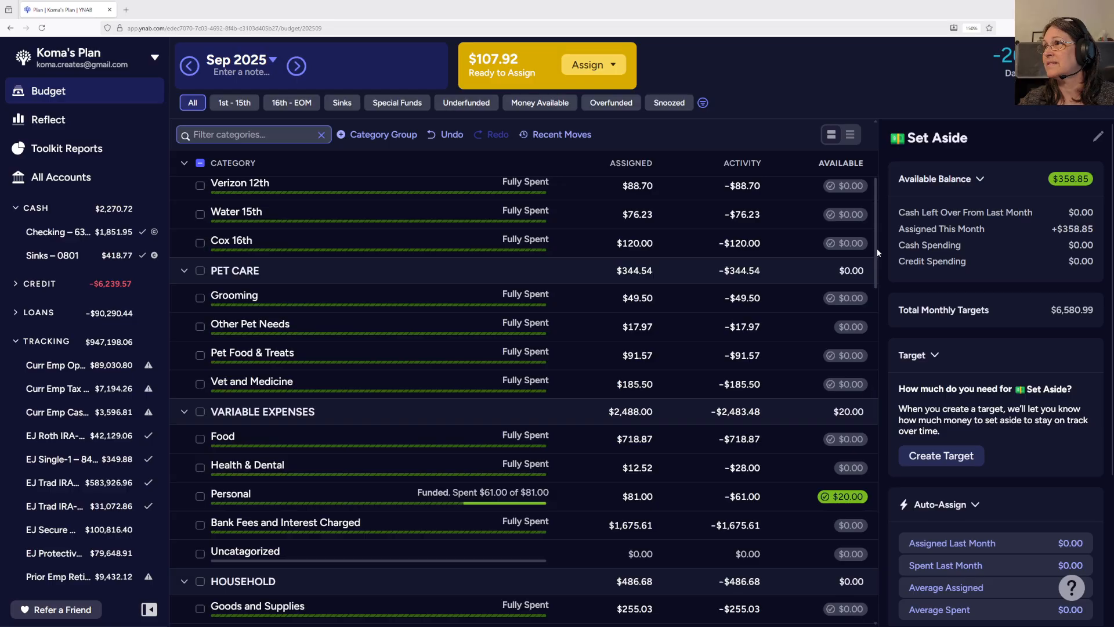
{"action": "scroll", "coordinate": [876, 255], "scroll_direction": "down", "scroll_amount": 4}
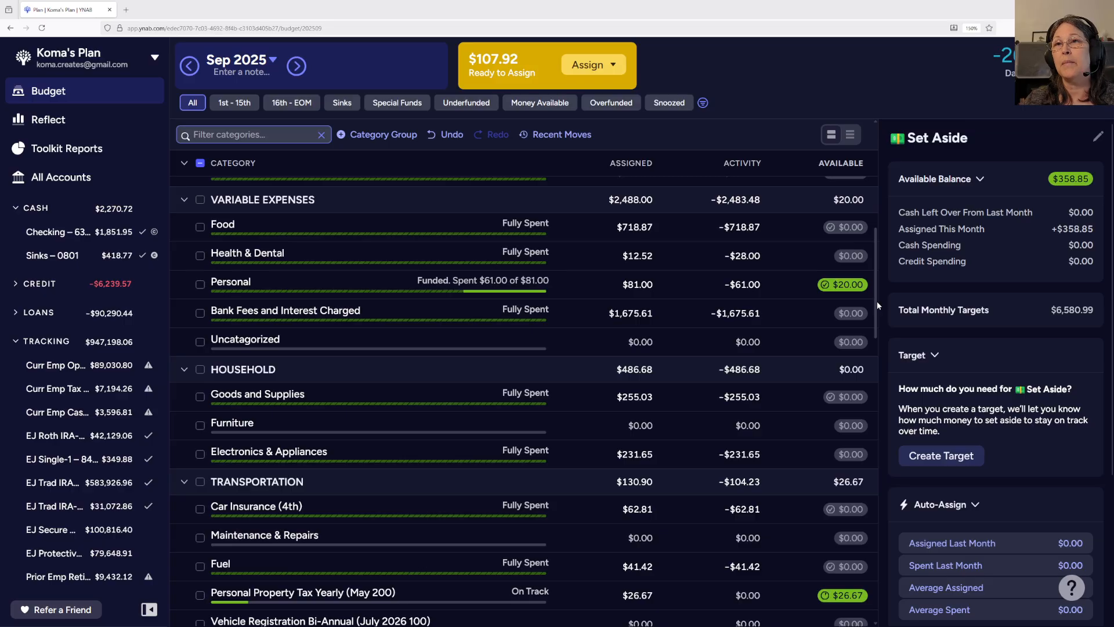
{"action": "left_click_drag", "start_coordinate": [876, 301], "coordinate": [876, 325]}
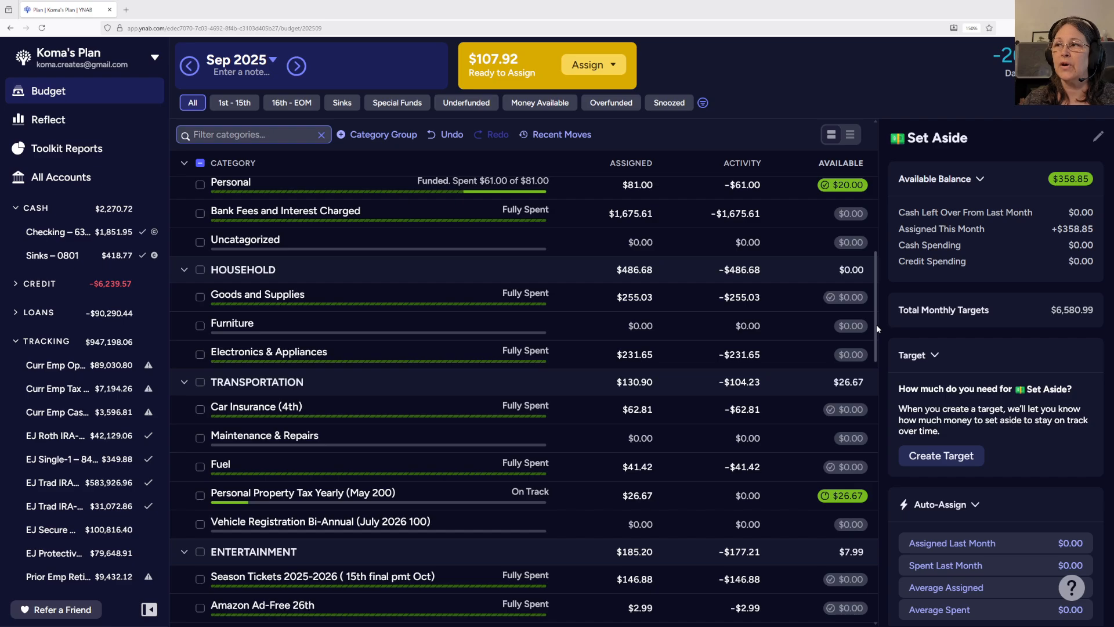
{"action": "left_click_drag", "start_coordinate": [876, 325], "coordinate": [830, 360]}
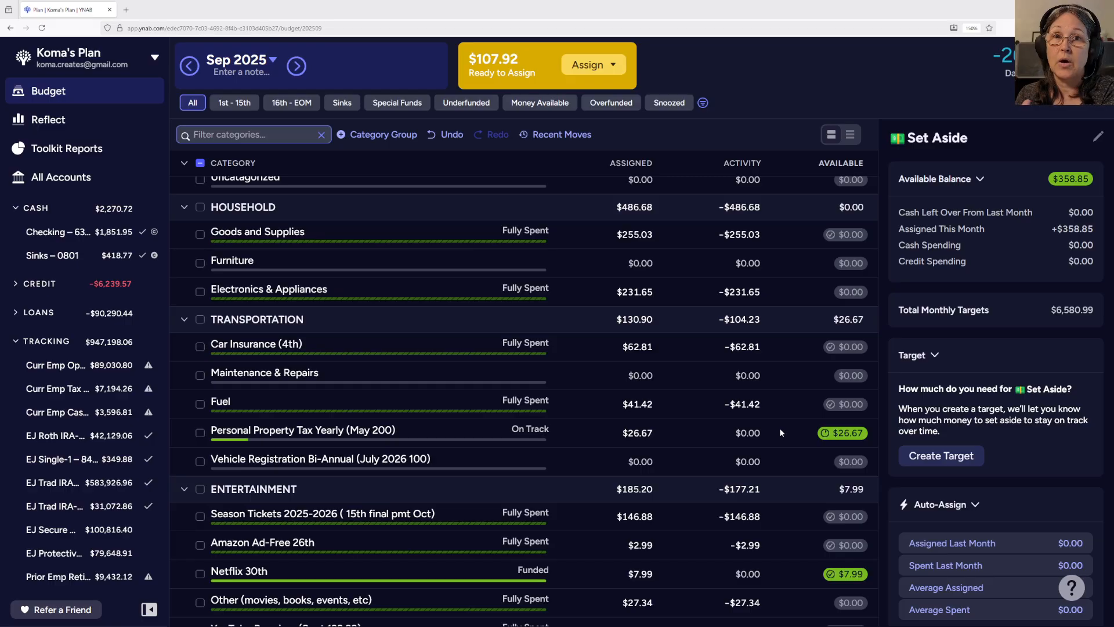
{"action": "left_click", "coordinate": [624, 433]}
{"action": "type", "text": "0"}
{"action": "key", "text": "Return"}
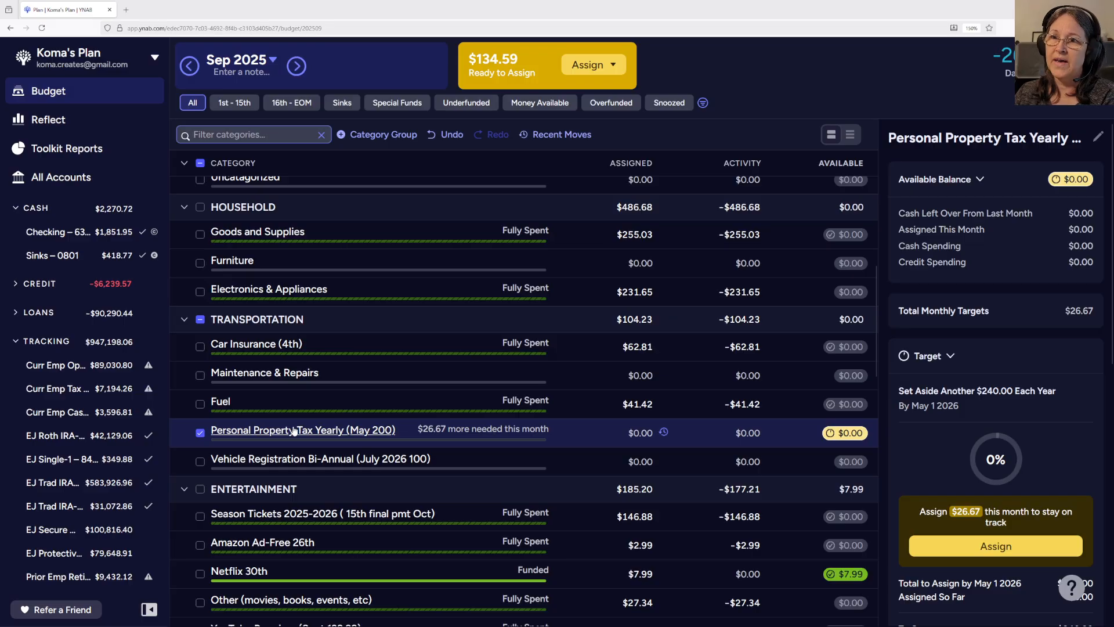
{"action": "left_click", "coordinate": [269, 432]}
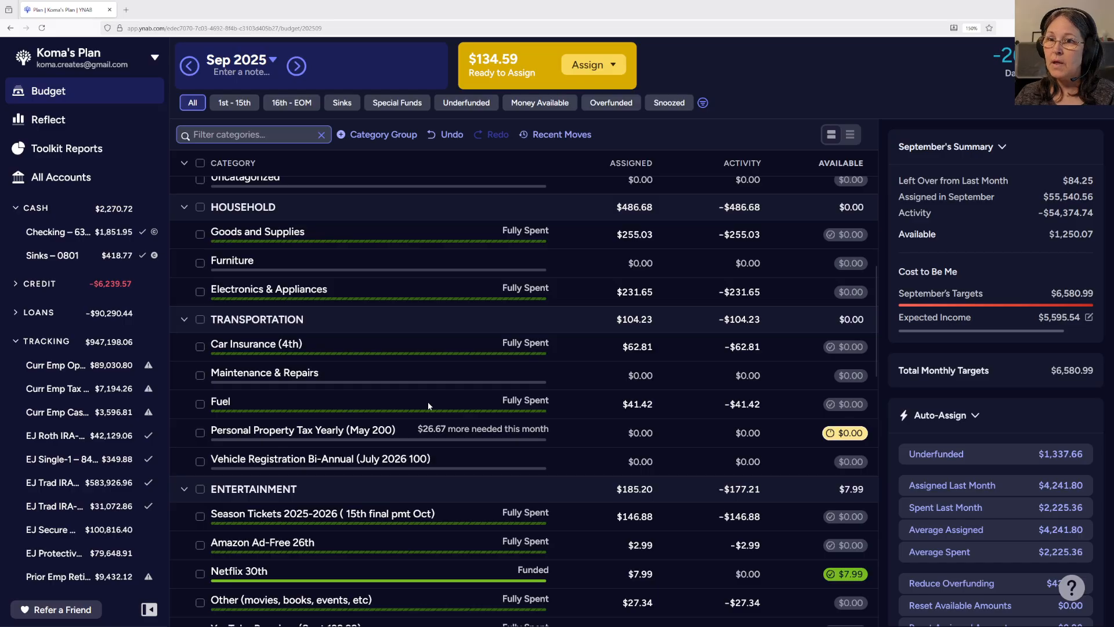
Examine the assigned and available amounts in the Short Term Savings, Memberships/Subscriptions, Long Term Goals and Credit Card Payments groups.
{"action": "scroll", "coordinate": [428, 401], "scroll_direction": "down", "scroll_amount": 1}
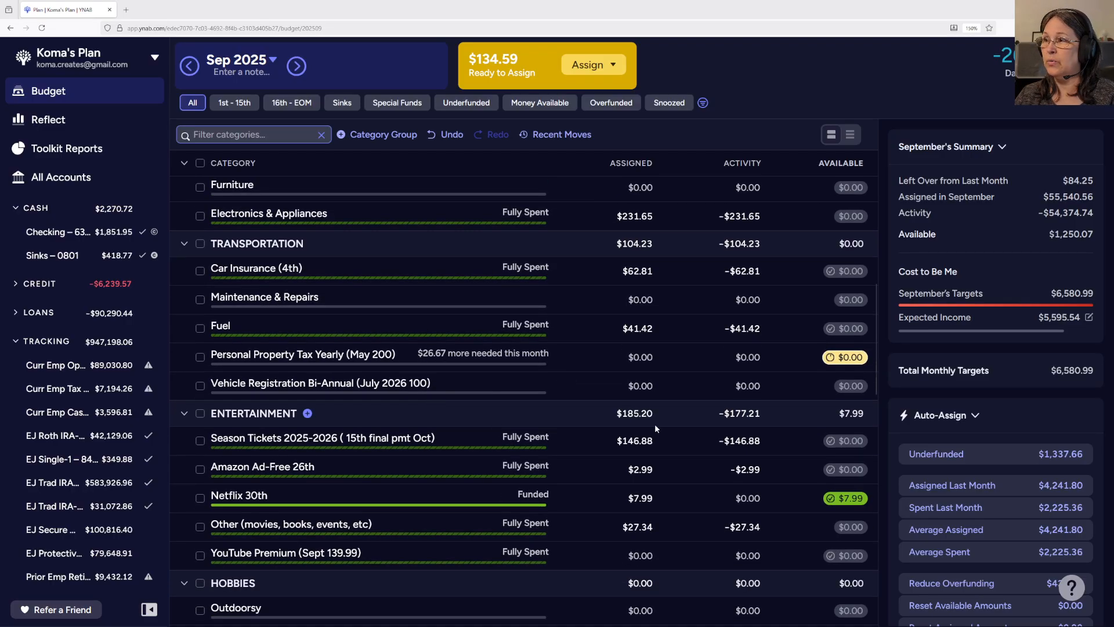
{"action": "left_click_drag", "start_coordinate": [877, 301], "coordinate": [887, 442]}
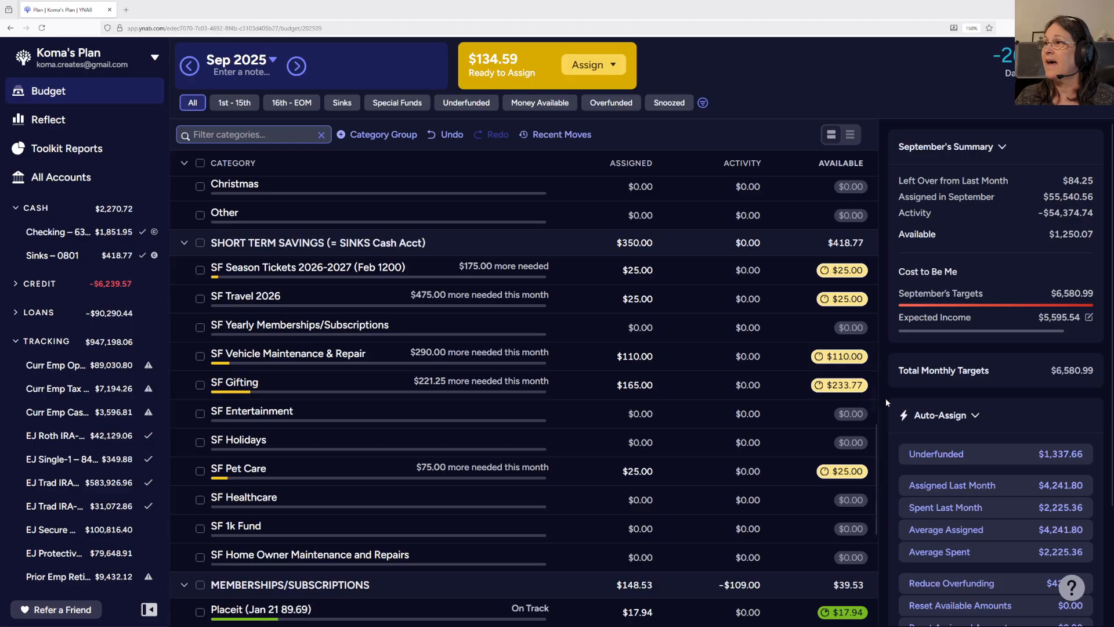
{"action": "left_click_drag", "start_coordinate": [876, 443], "coordinate": [880, 498]}
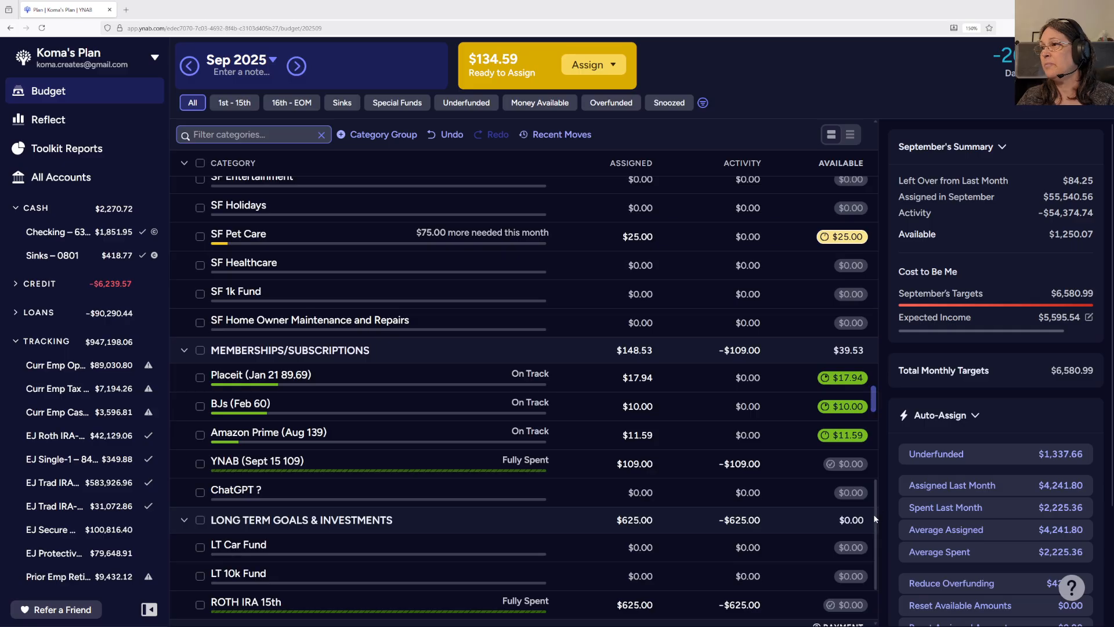
{"action": "scroll", "coordinate": [875, 515], "scroll_direction": "down", "scroll_amount": 1}
{"action": "scroll", "coordinate": [876, 520], "scroll_direction": "down", "scroll_amount": 2}
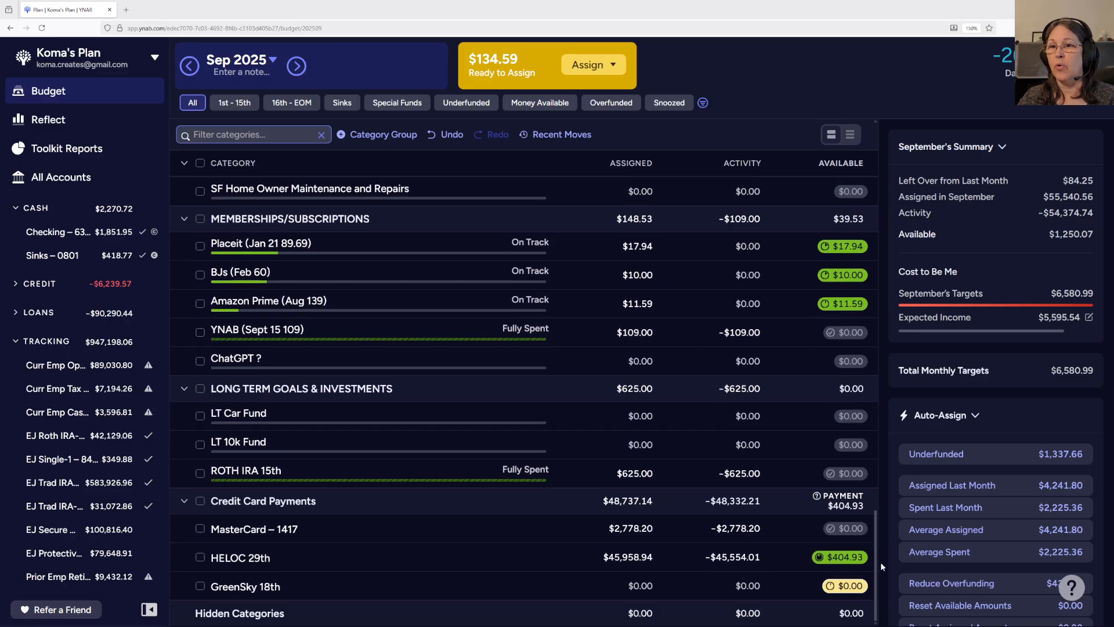
{"action": "scroll", "coordinate": [882, 546], "scroll_direction": "up", "scroll_amount": 5}
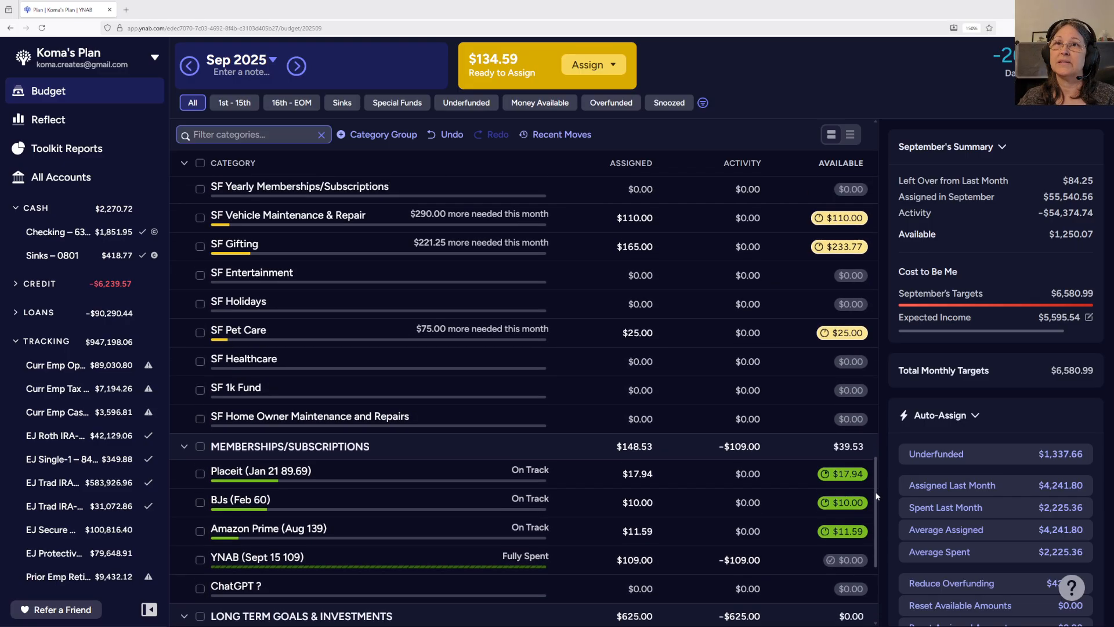
{"action": "scroll", "coordinate": [873, 482], "scroll_direction": "up", "scroll_amount": 2}
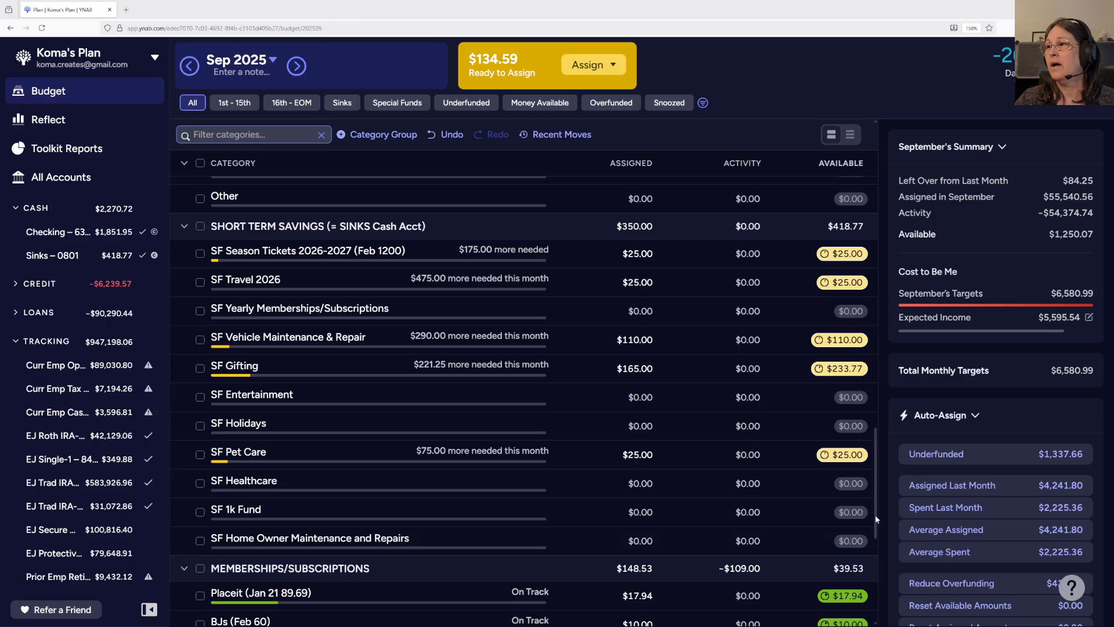
{"action": "left_click_drag", "start_coordinate": [876, 515], "coordinate": [869, 371]}
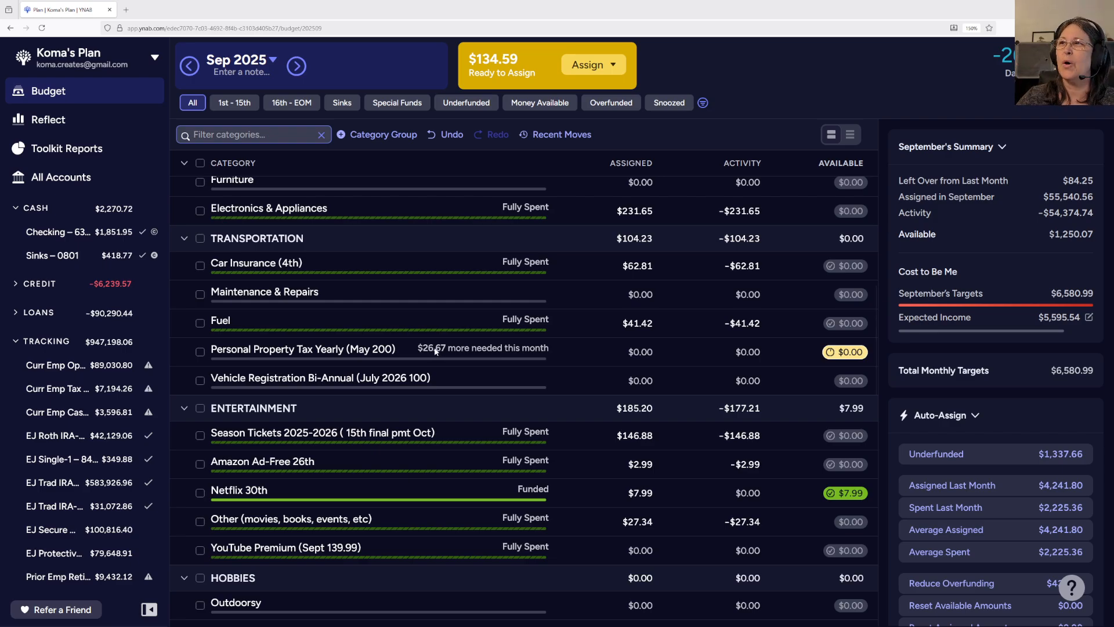
Select the Personal Property Tax Yearly category and assign the $26.67 its target needs this month.
{"action": "left_click", "coordinate": [589, 351]}
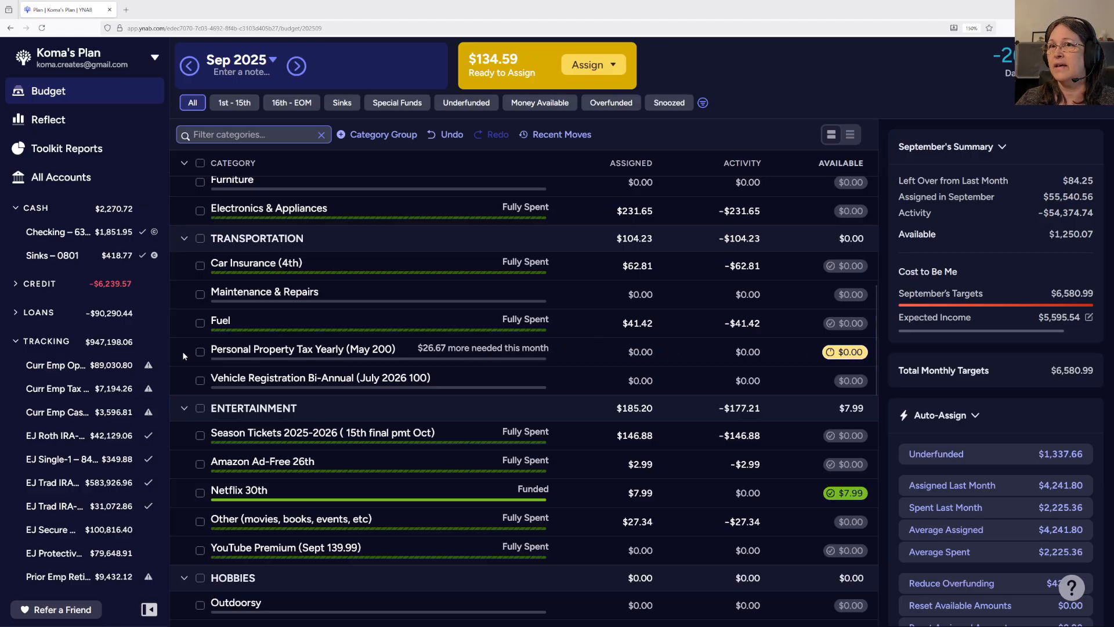
{"action": "left_click", "coordinate": [200, 351]}
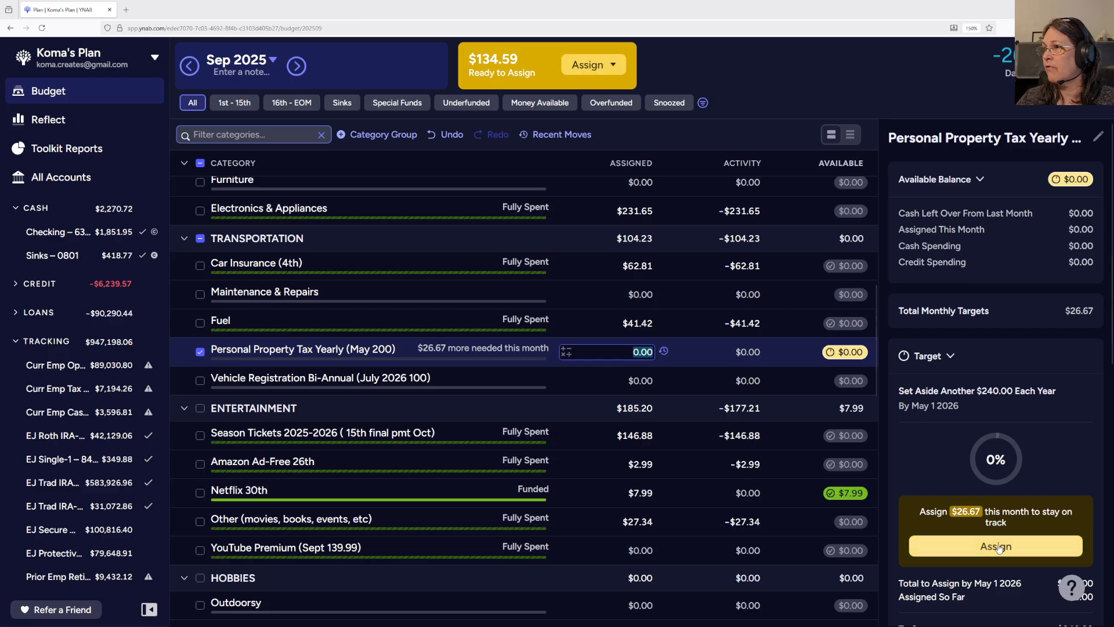
{"action": "left_click", "coordinate": [960, 538]}
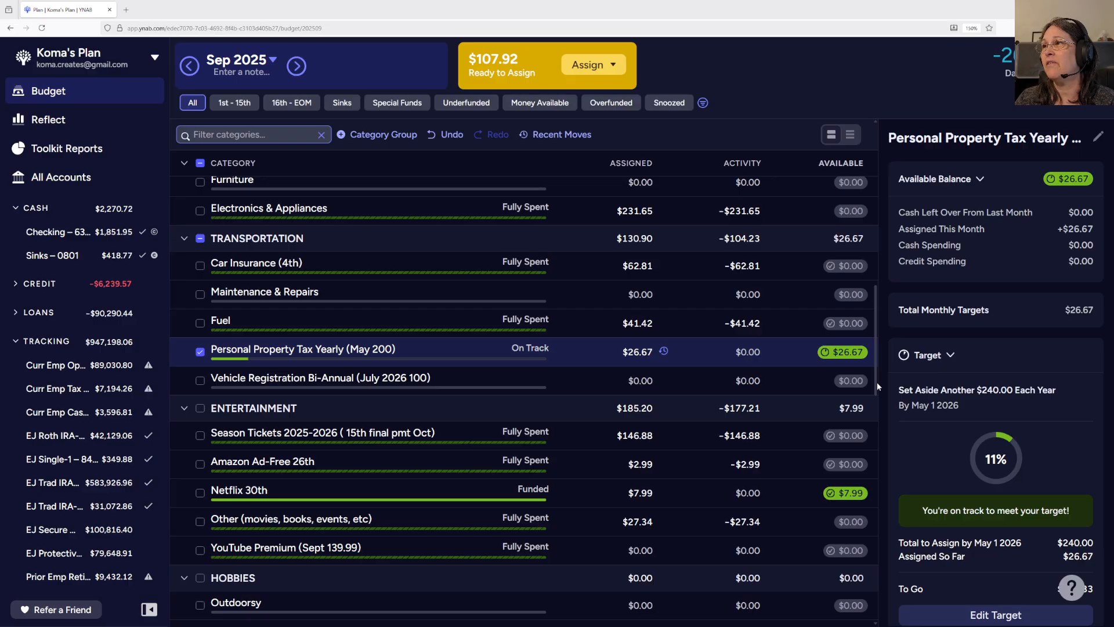
Select SF Yearly Memberships/Subscriptions in the Short Term Savings group and review its target, auto-assign and notes details.
{"action": "left_click_drag", "start_coordinate": [876, 382], "coordinate": [889, 531]}
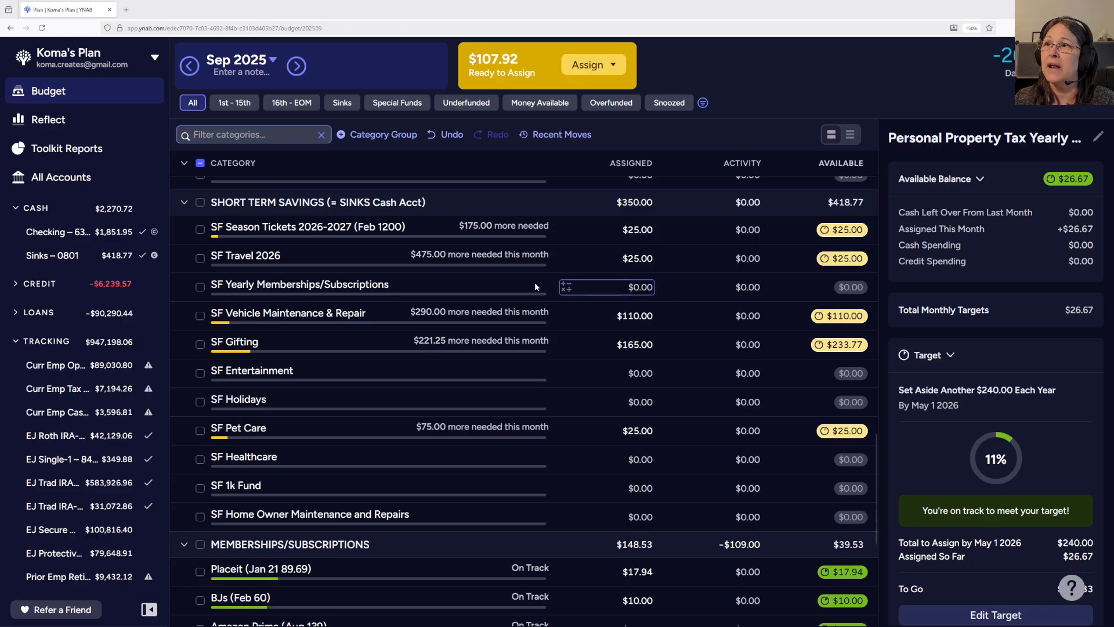
{"action": "left_click", "coordinate": [480, 281]}
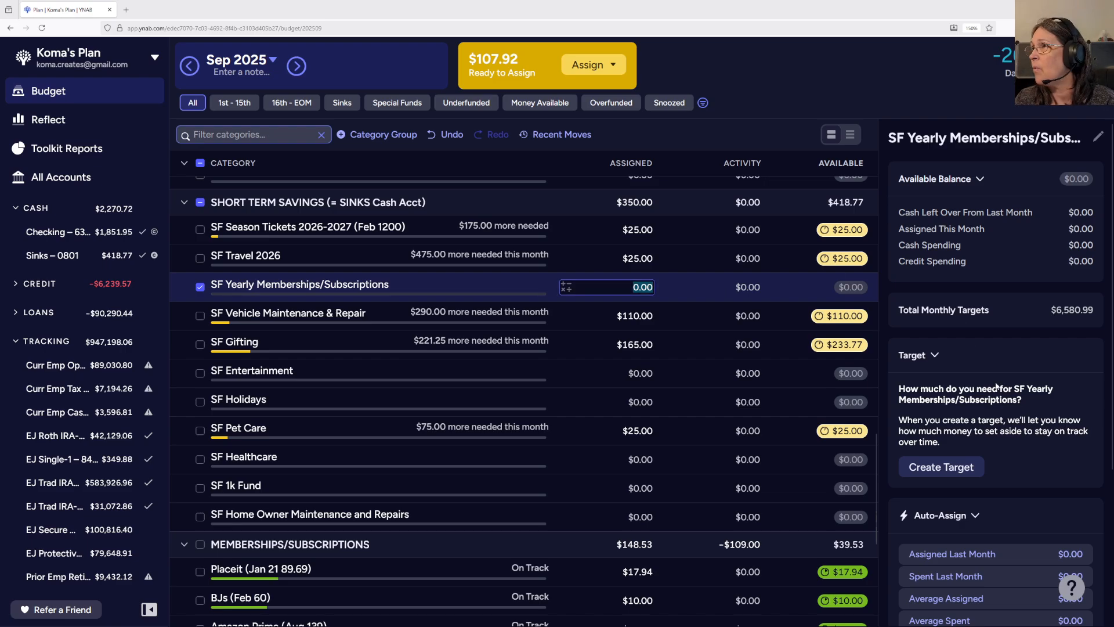
{"action": "scroll", "coordinate": [1005, 377], "scroll_direction": "down", "scroll_amount": 2}
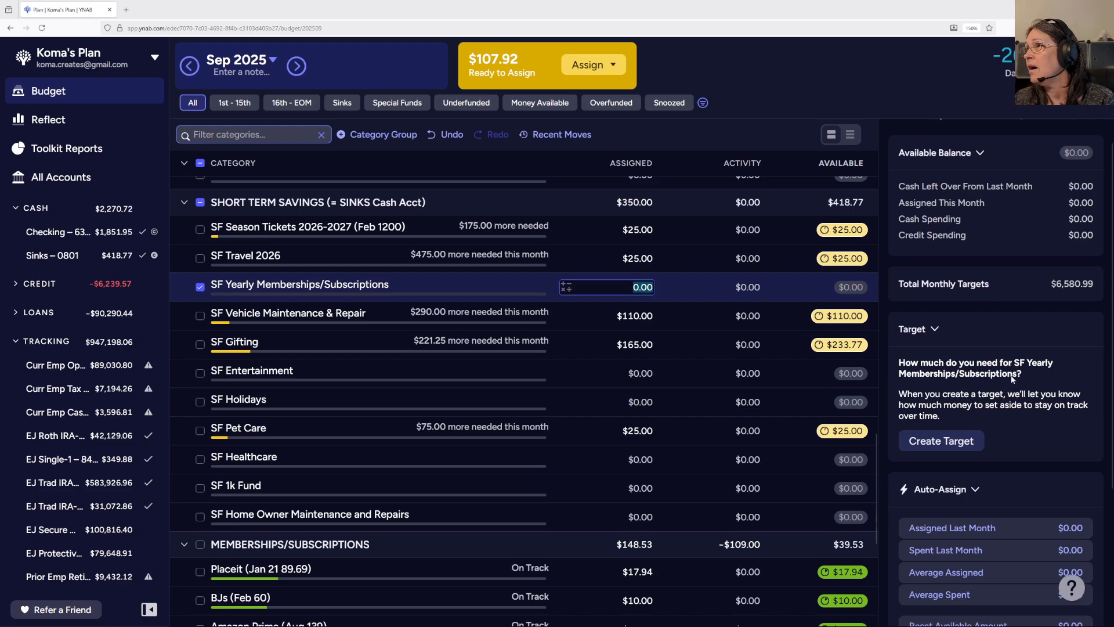
{"action": "scroll", "coordinate": [1007, 380], "scroll_direction": "down", "scroll_amount": 3}
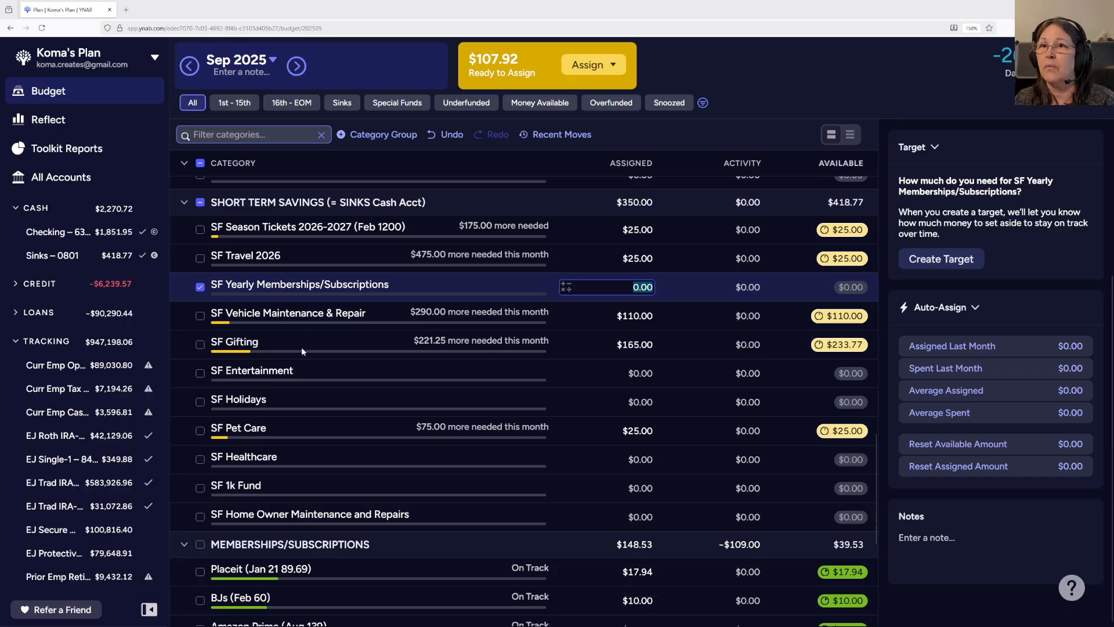
Add 107.92 to the September assigned amount of SF Vehicle Maintenance & Repair in the Short Term Savings group.
{"action": "left_click", "coordinate": [186, 310]}
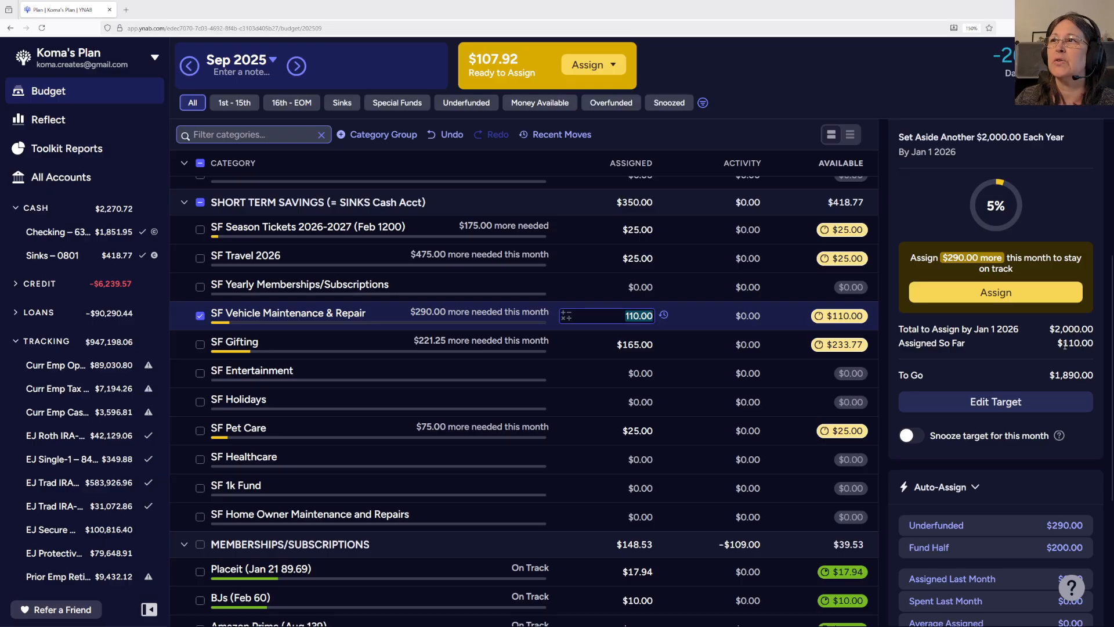
{"action": "left_click", "coordinate": [632, 318]}
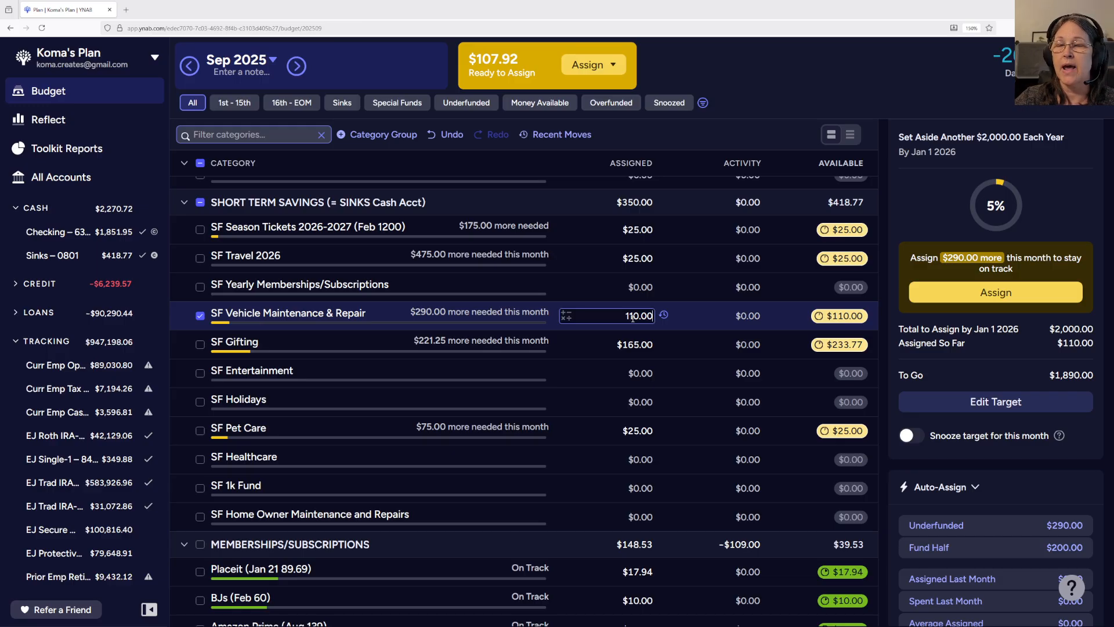
{"action": "type", "text": "+"}
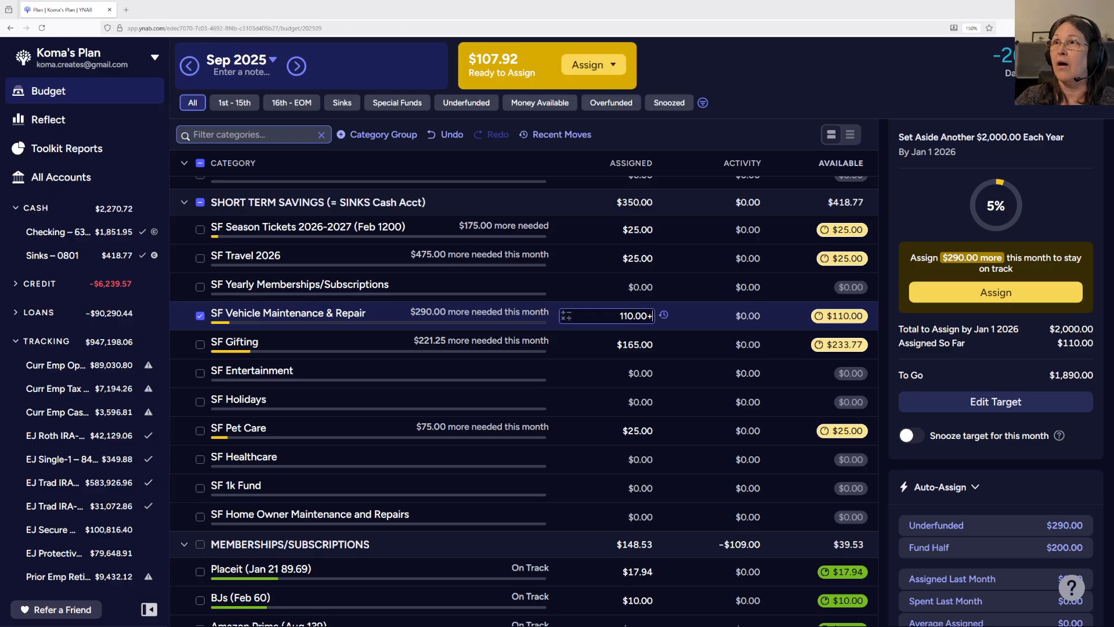
{"action": "type", "text": "107"}
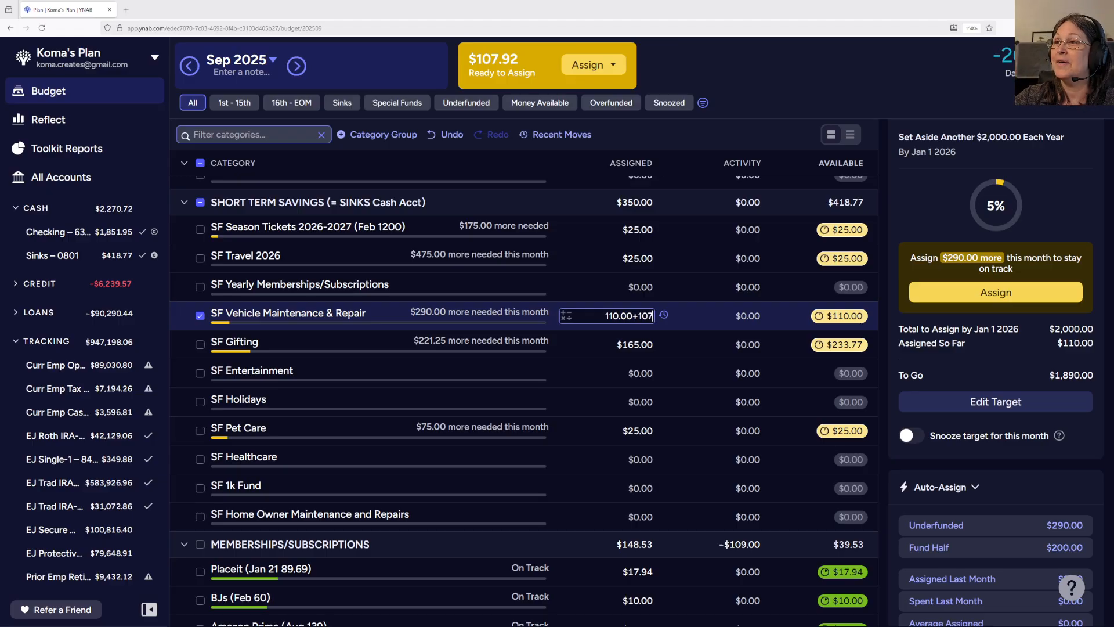
{"action": "key", "text": "BackSpace"}
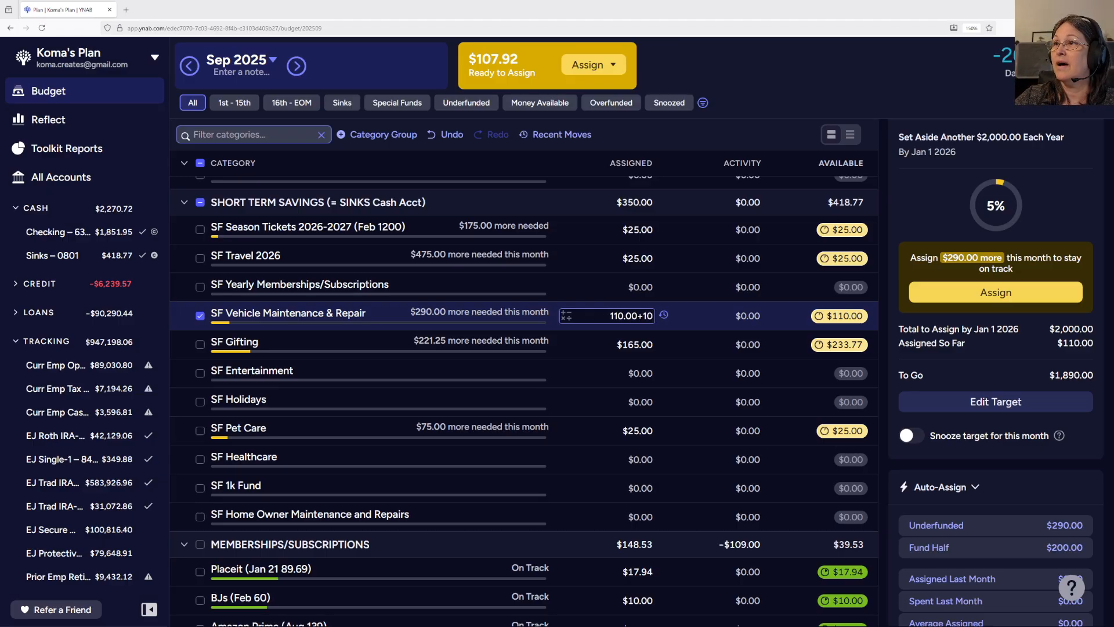
{"action": "type", "text": "0"}
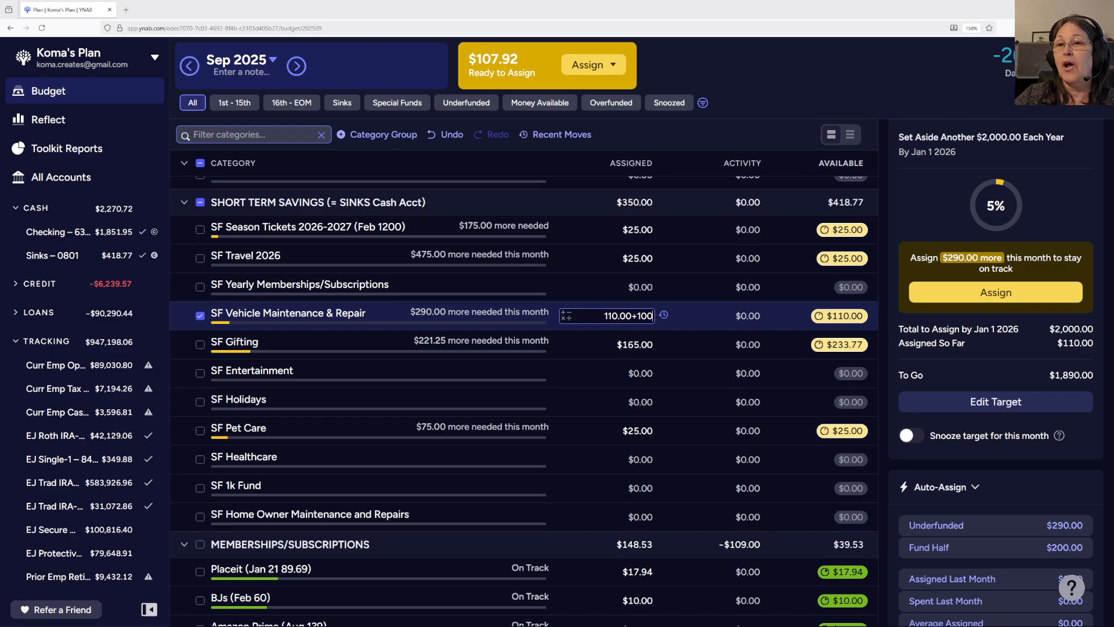
{"action": "key", "text": "BackSpace"}
{"action": "type", "text": "7"}
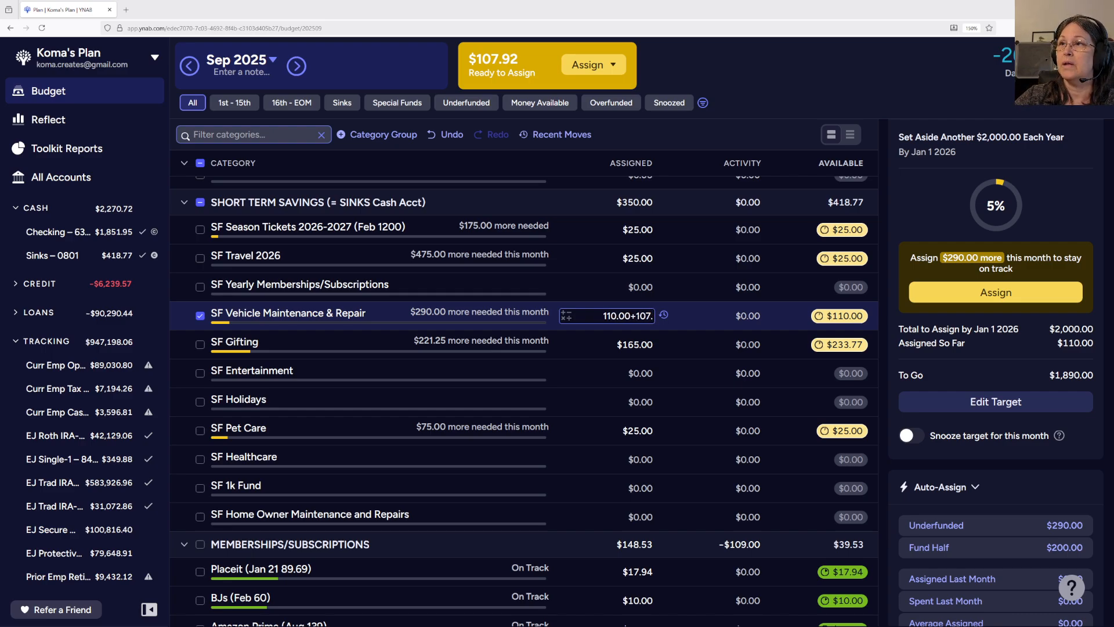
{"action": "type", "text": ".92"}
{"action": "key", "text": "Return"}
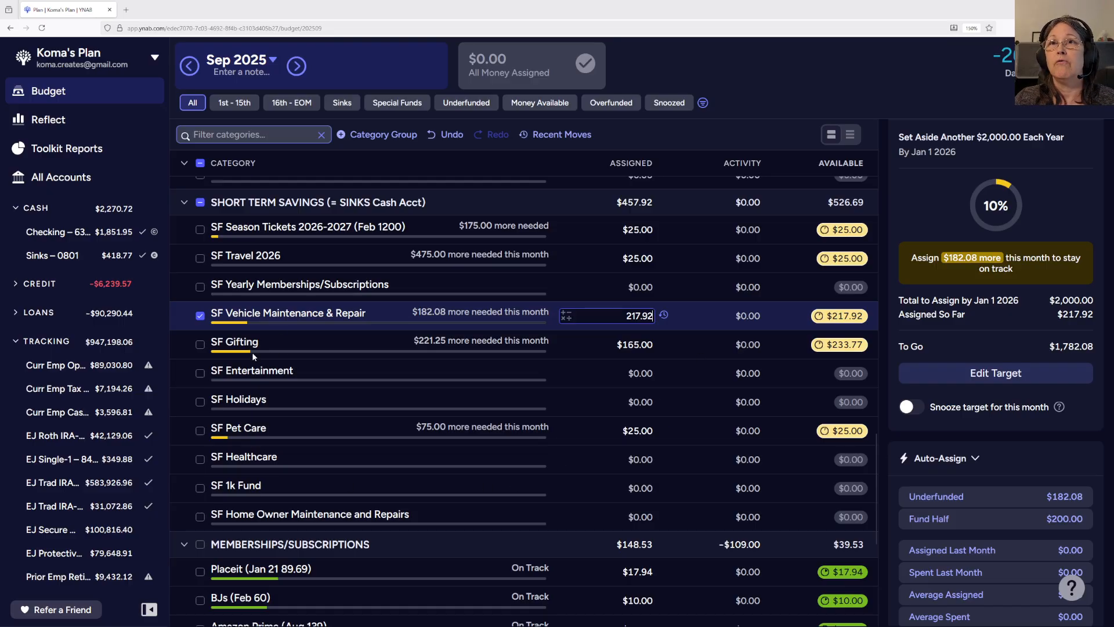
Show the October 2025 budget with every category group expanded and select the Mortgage 1st category alongside the current selection.
{"action": "left_click", "coordinate": [184, 163]}
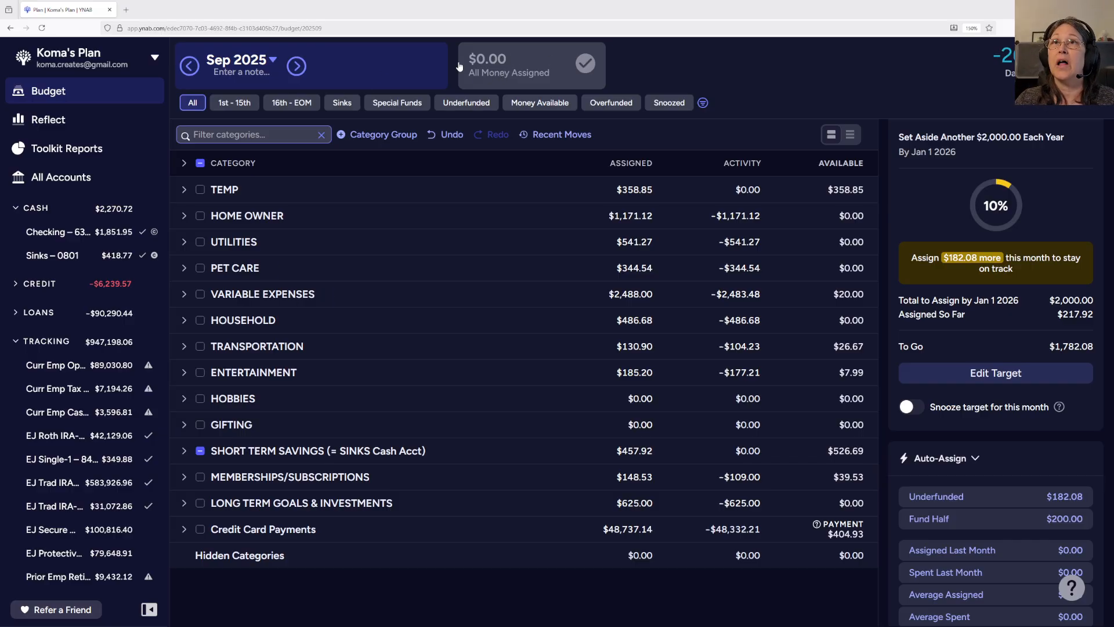
{"action": "left_click", "coordinate": [297, 67]}
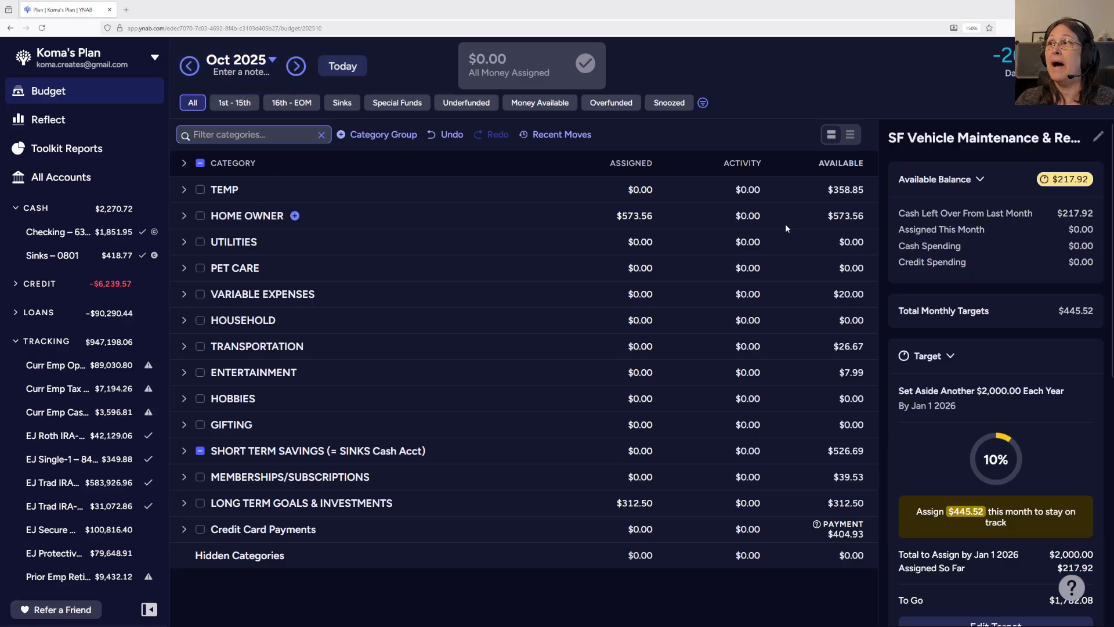
{"action": "left_click", "coordinate": [184, 164]}
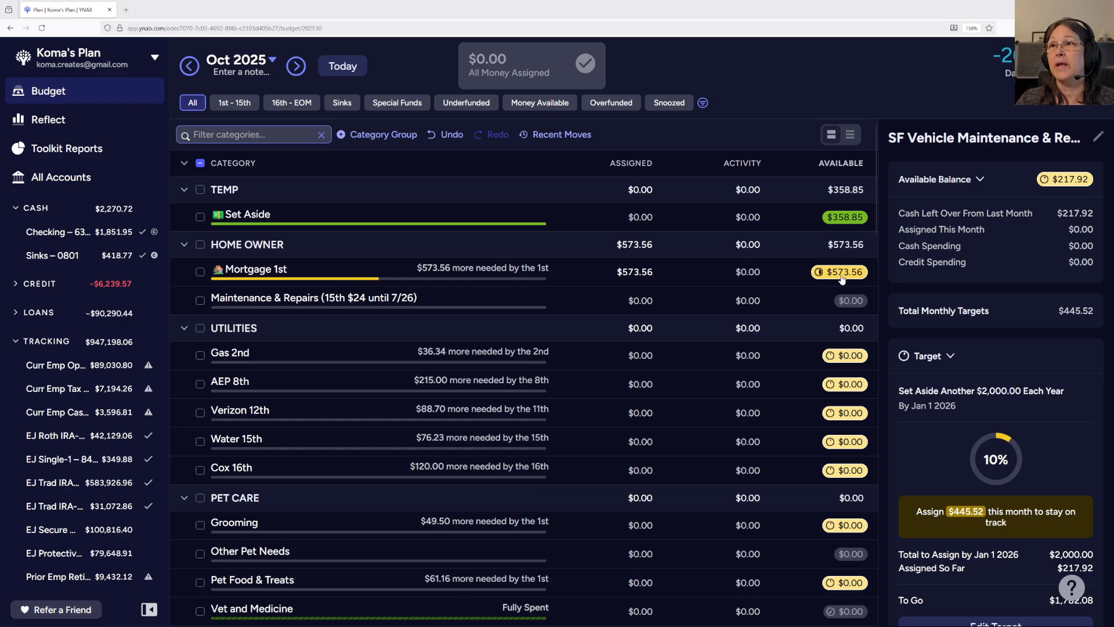
{"action": "left_click", "coordinate": [198, 271]}
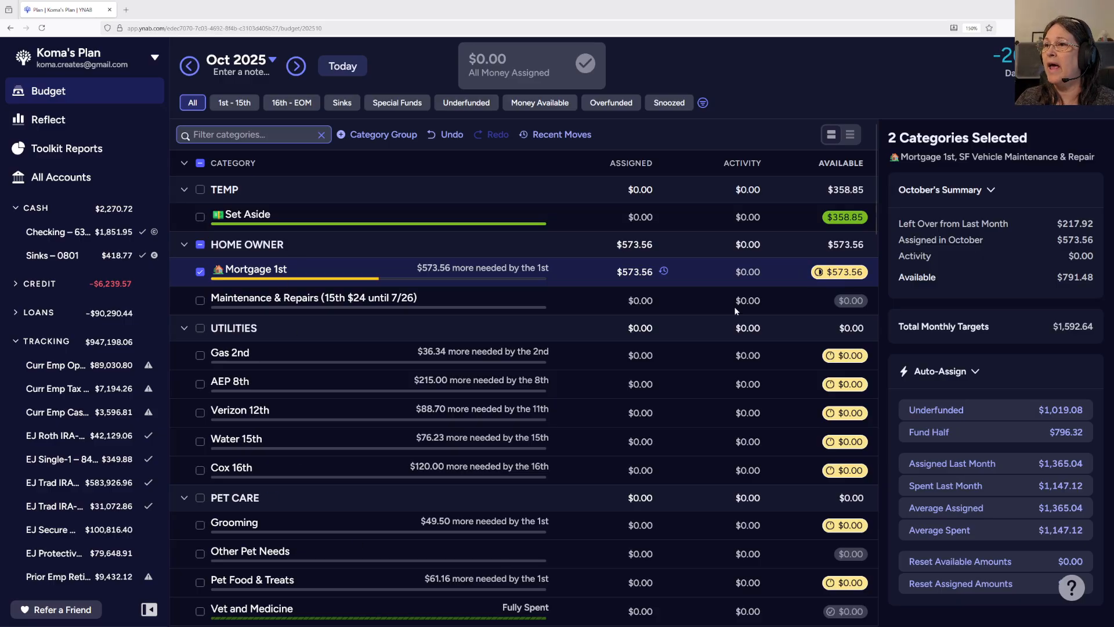
Examine October's category funding down to ROTH IRA 15th and Credit Card Payments, including the Short Term Savings group.
{"action": "scroll", "coordinate": [493, 390], "scroll_direction": "down", "scroll_amount": 4}
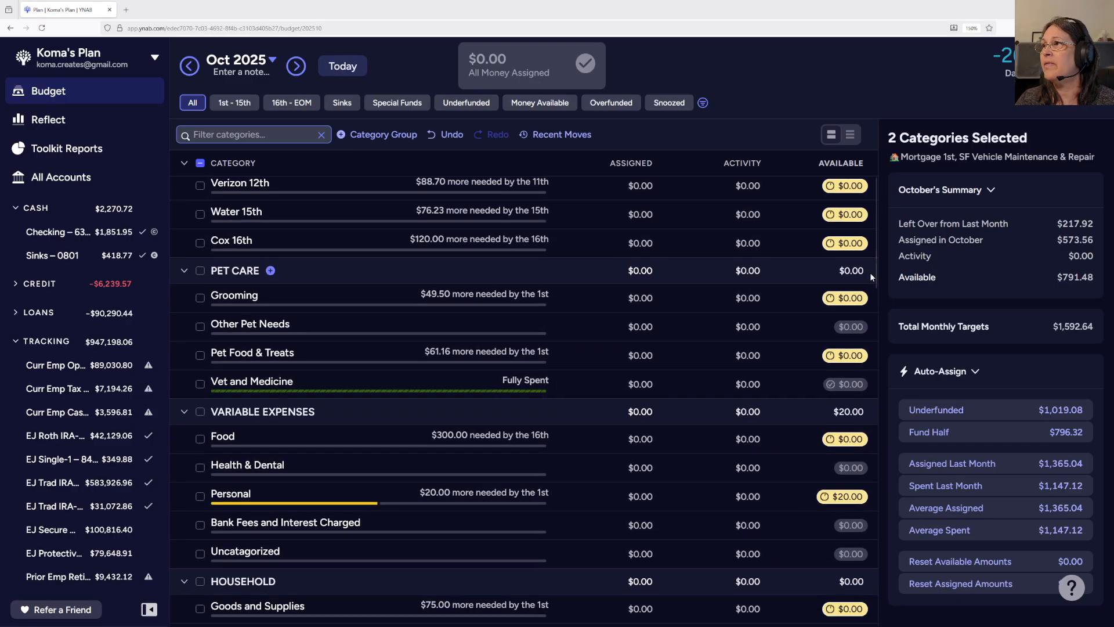
{"action": "left_click_drag", "start_coordinate": [875, 273], "coordinate": [898, 604]}
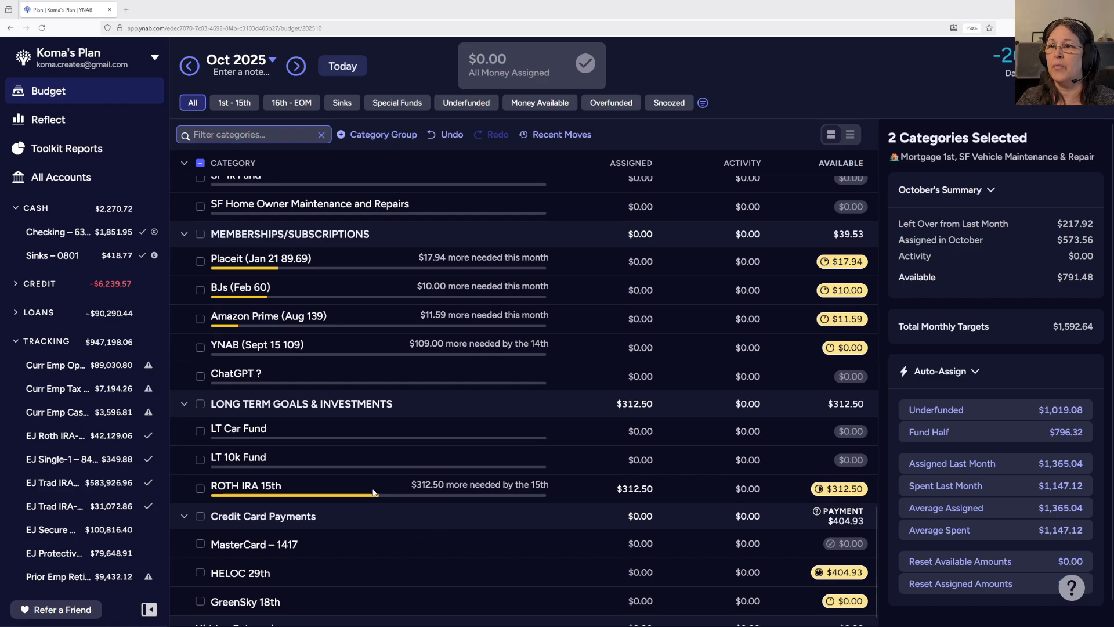
{"action": "left_click", "coordinate": [620, 485]}
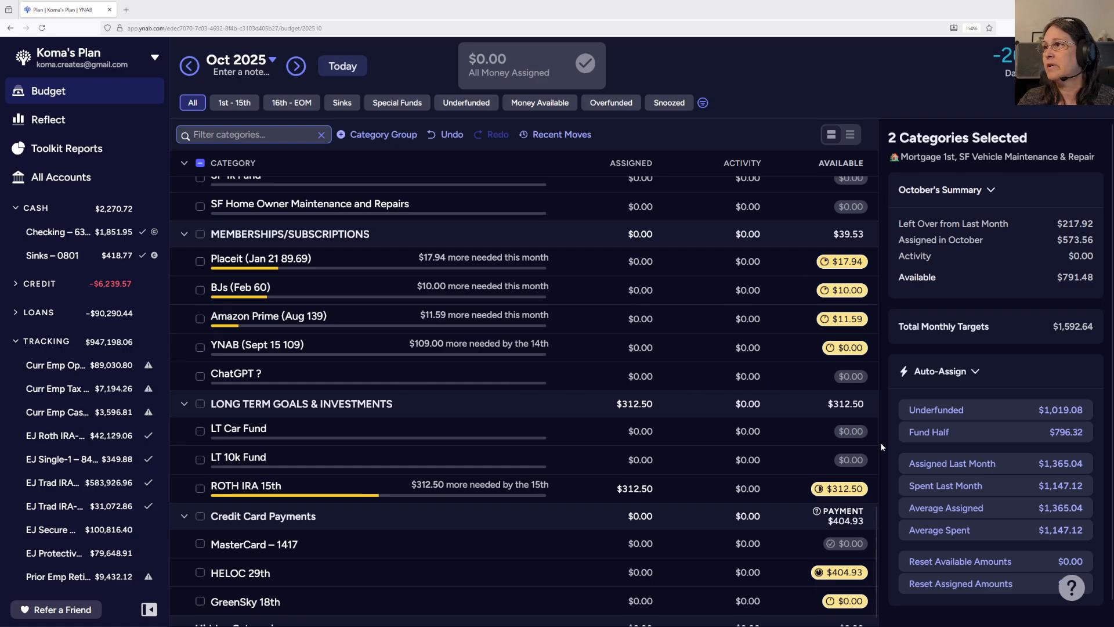
{"action": "left_click_drag", "start_coordinate": [876, 536], "coordinate": [881, 462]}
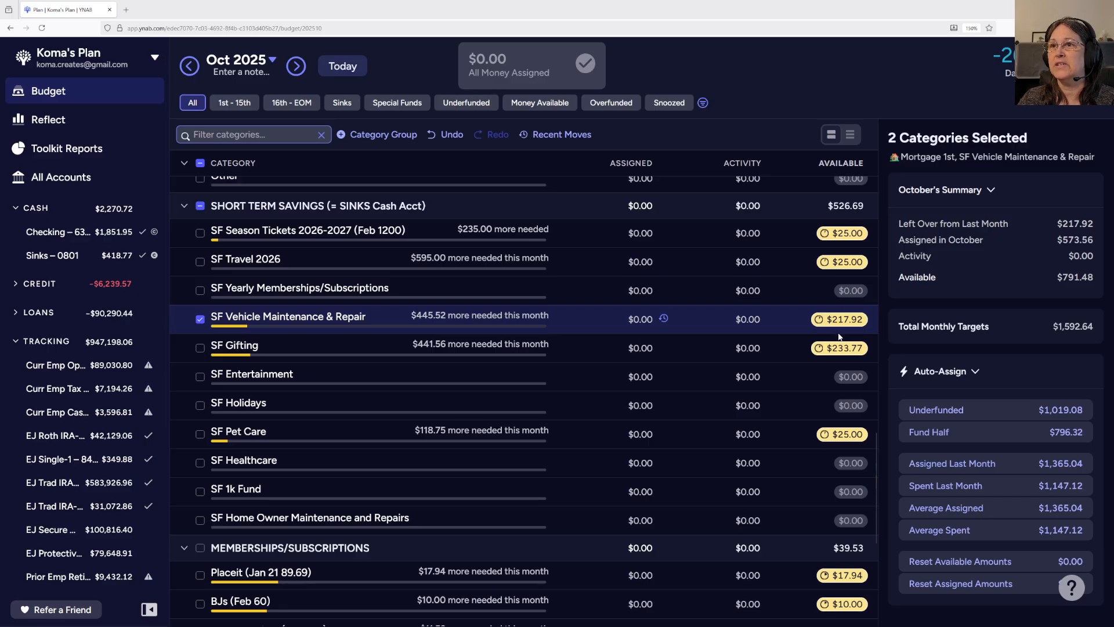
Return to the September 2025 budget and review the details of SF Vehicle Maintenance & Repair alone.
{"action": "left_click", "coordinate": [189, 66]}
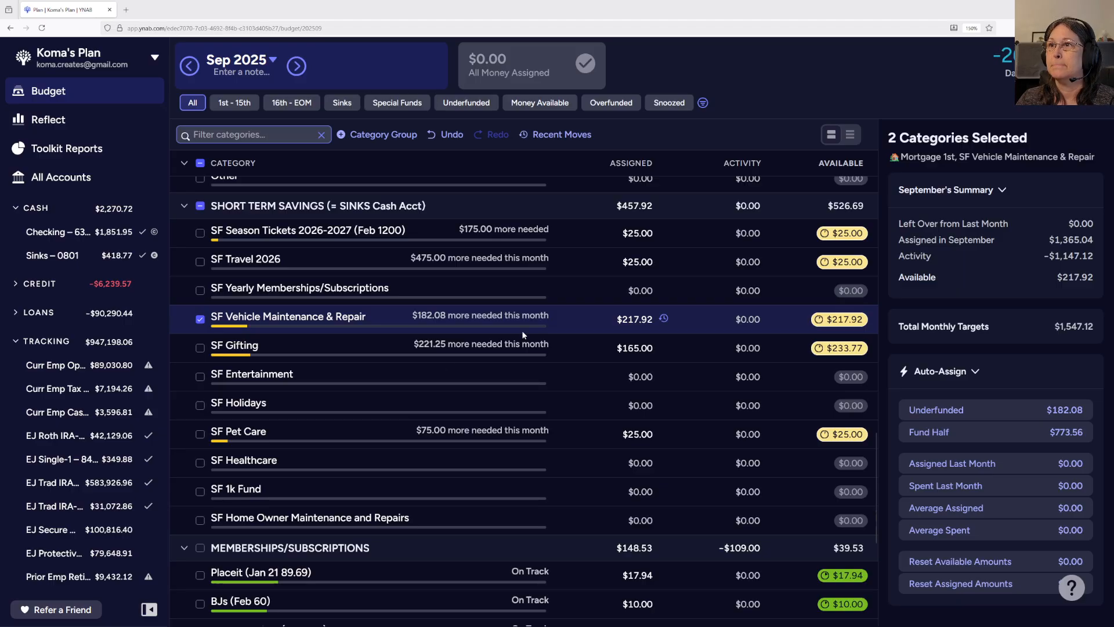
{"action": "left_click", "coordinate": [643, 317]}
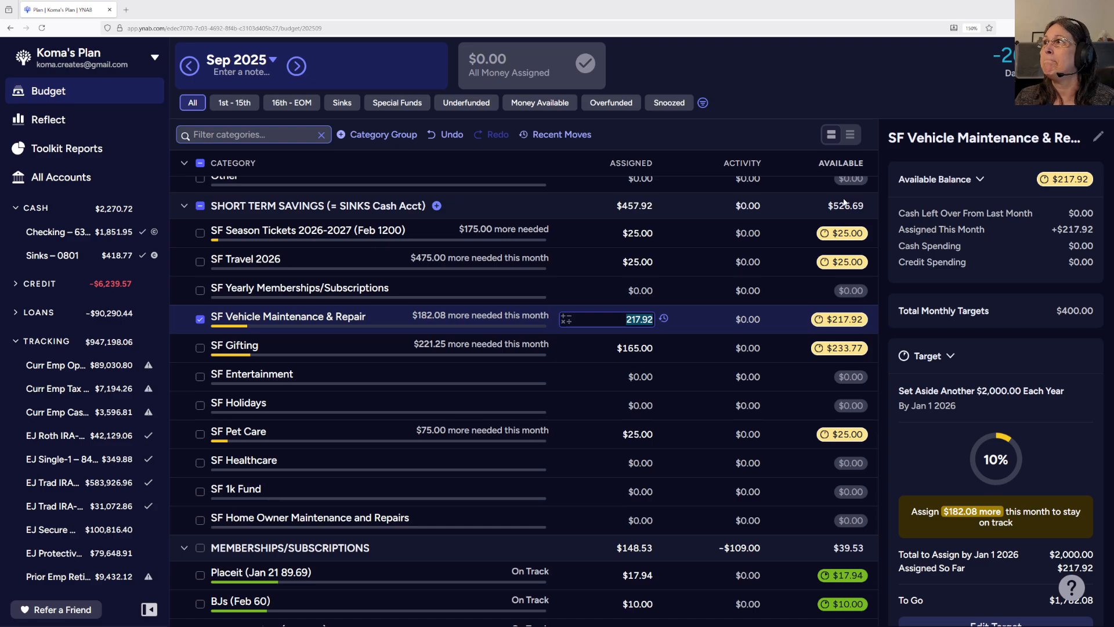
{"action": "left_click", "coordinate": [321, 136]}
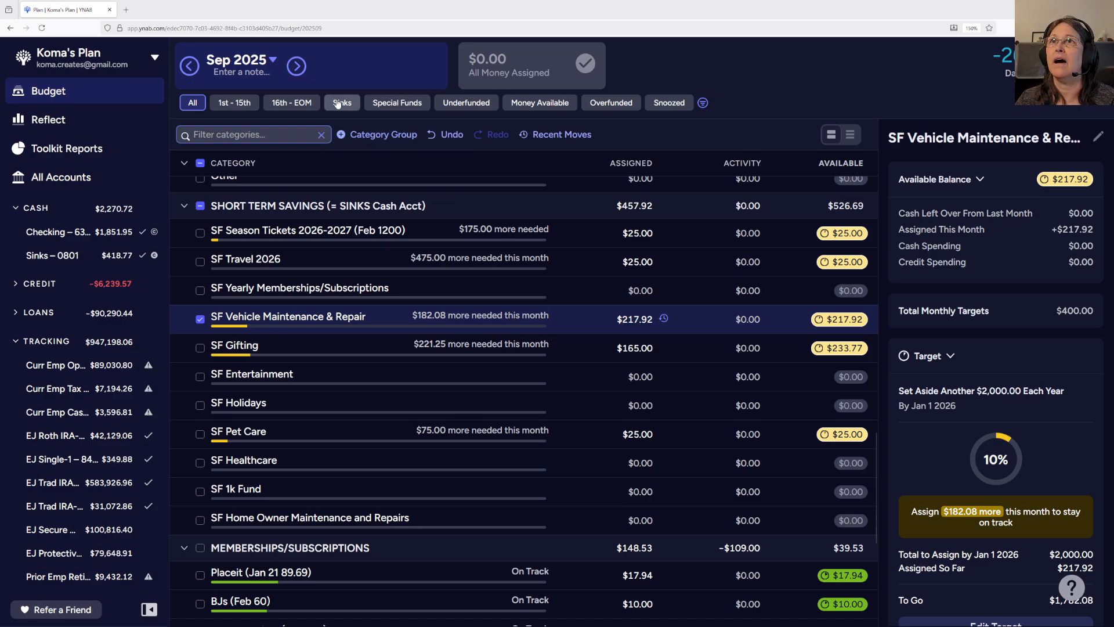
Review the September categories in the Underfunded, Money Available and Overfunded views.
{"action": "left_click", "coordinate": [471, 110]}
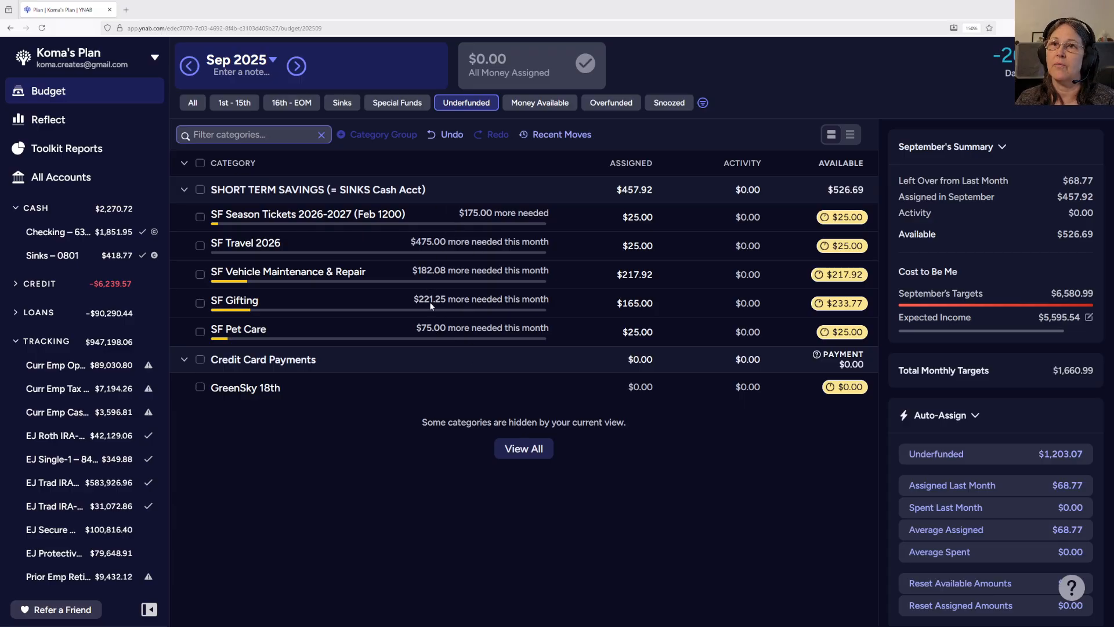
{"action": "left_click", "coordinate": [555, 108]}
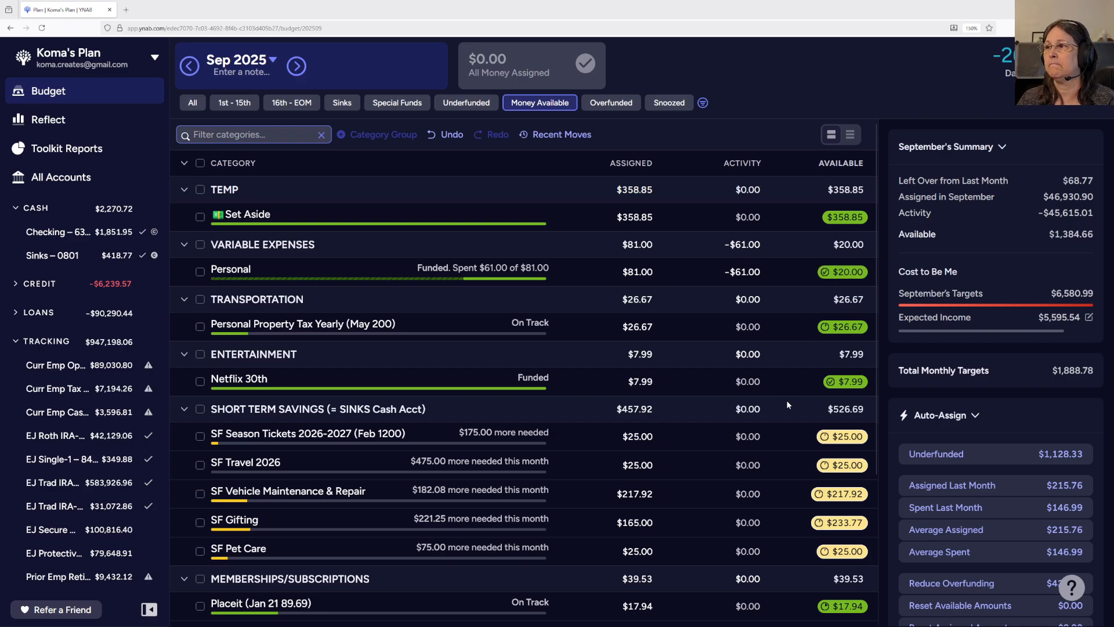
{"action": "scroll", "coordinate": [787, 403], "scroll_direction": "down", "scroll_amount": 2}
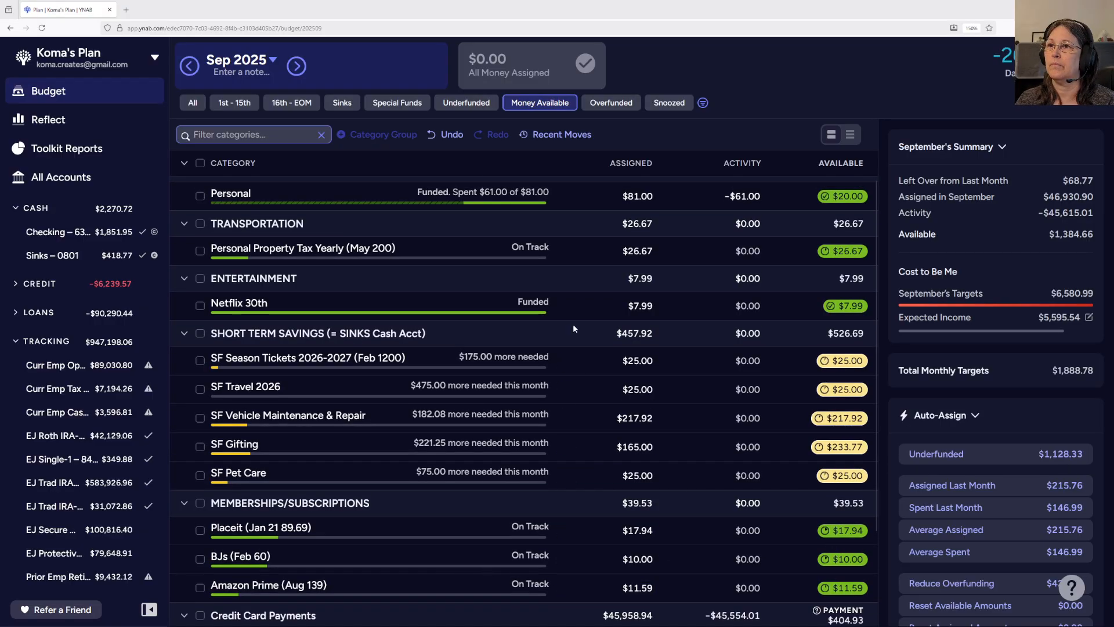
{"action": "scroll", "coordinate": [573, 329], "scroll_direction": "up", "scroll_amount": 2}
{"action": "scroll", "coordinate": [593, 254], "scroll_direction": "down", "scroll_amount": 2}
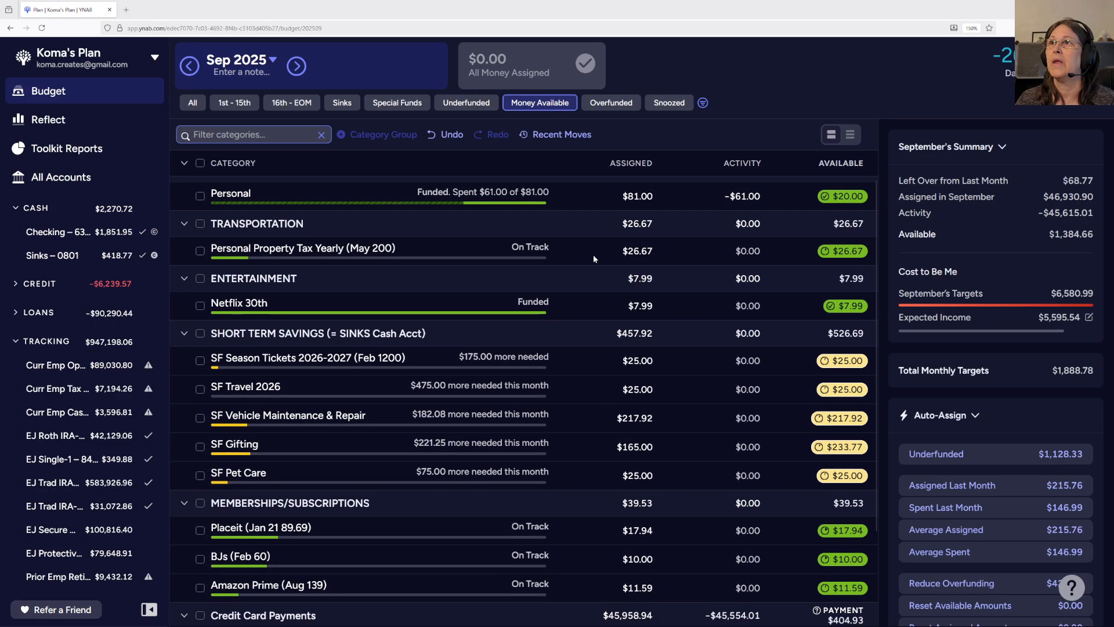
{"action": "left_click", "coordinate": [592, 103]}
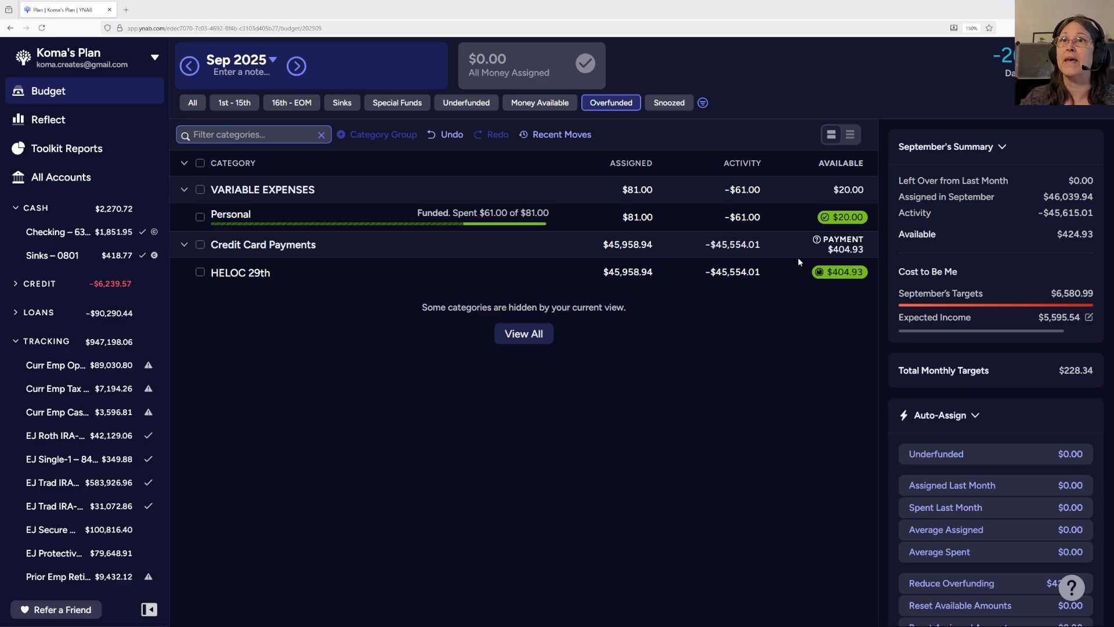
Show all September categories again and examine the list down to the Credit Card Payments group.
{"action": "left_click", "coordinate": [191, 104]}
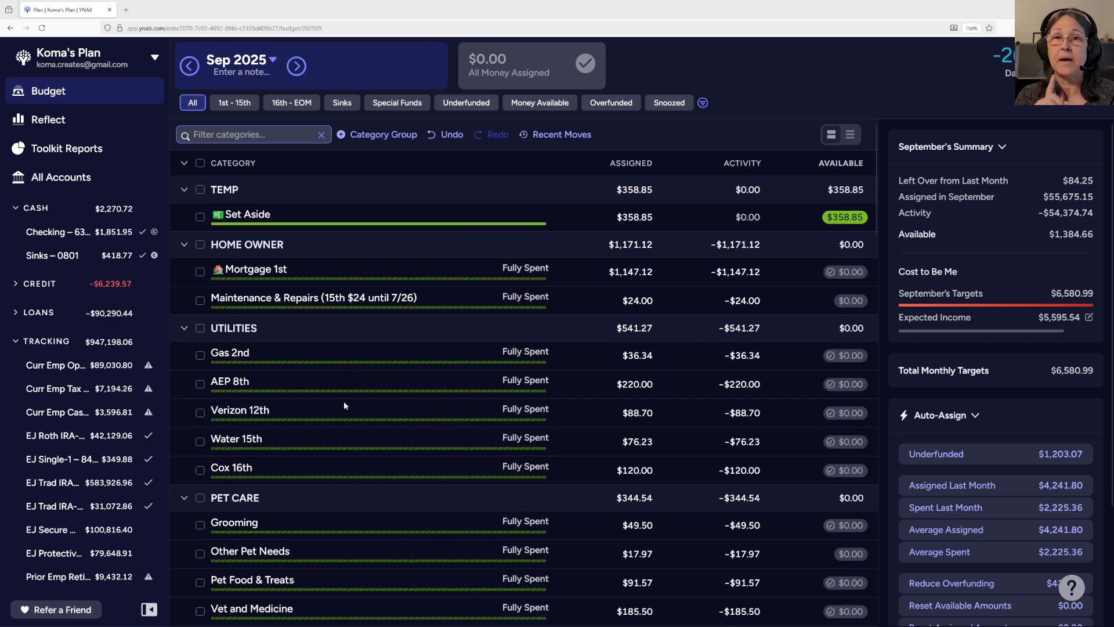
{"action": "scroll", "coordinate": [344, 405], "scroll_direction": "down", "scroll_amount": 20}
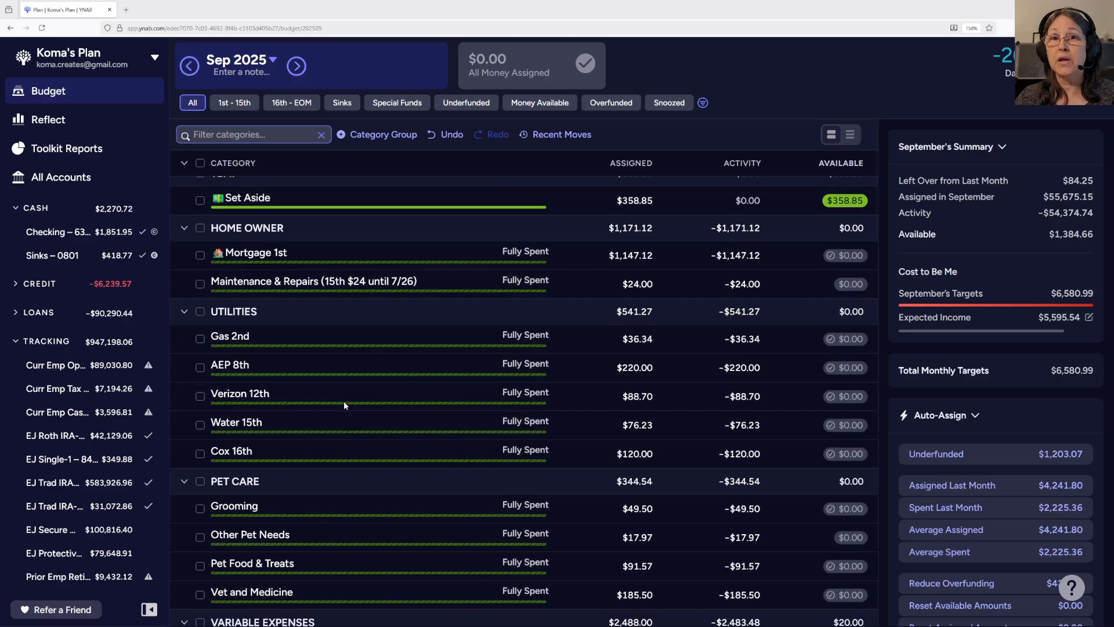
{"action": "scroll", "coordinate": [344, 405], "scroll_direction": "down", "scroll_amount": 2}
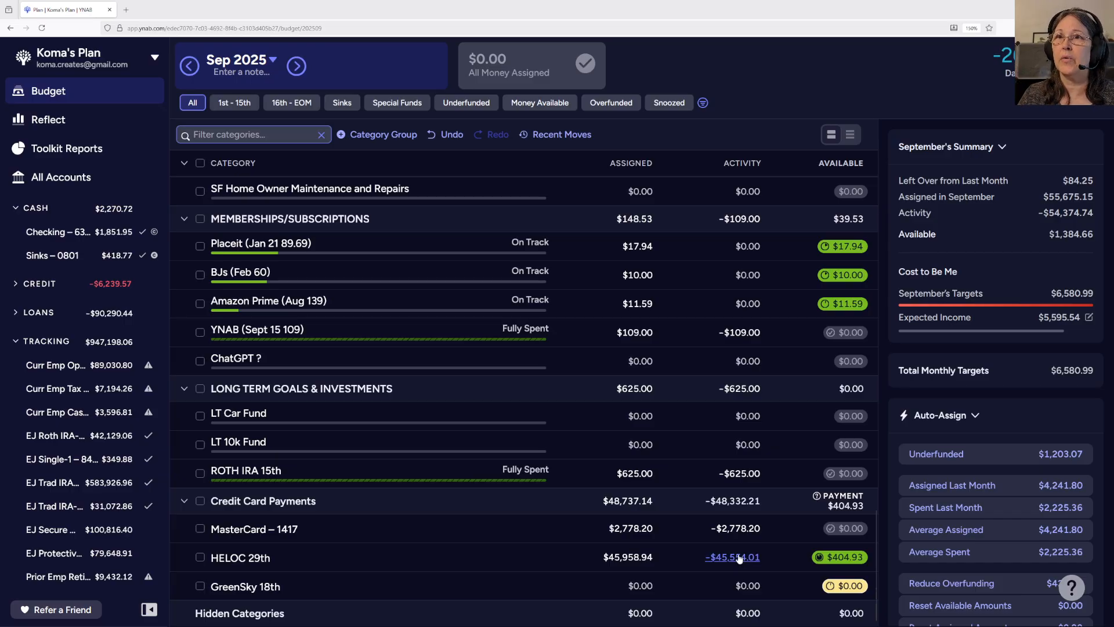
Collapse the September category groups from Long Term Goals & Investments up through Household, leaving Credit Card Payments expanded.
{"action": "left_click", "coordinate": [185, 389]}
{"action": "left_click", "coordinate": [182, 304]}
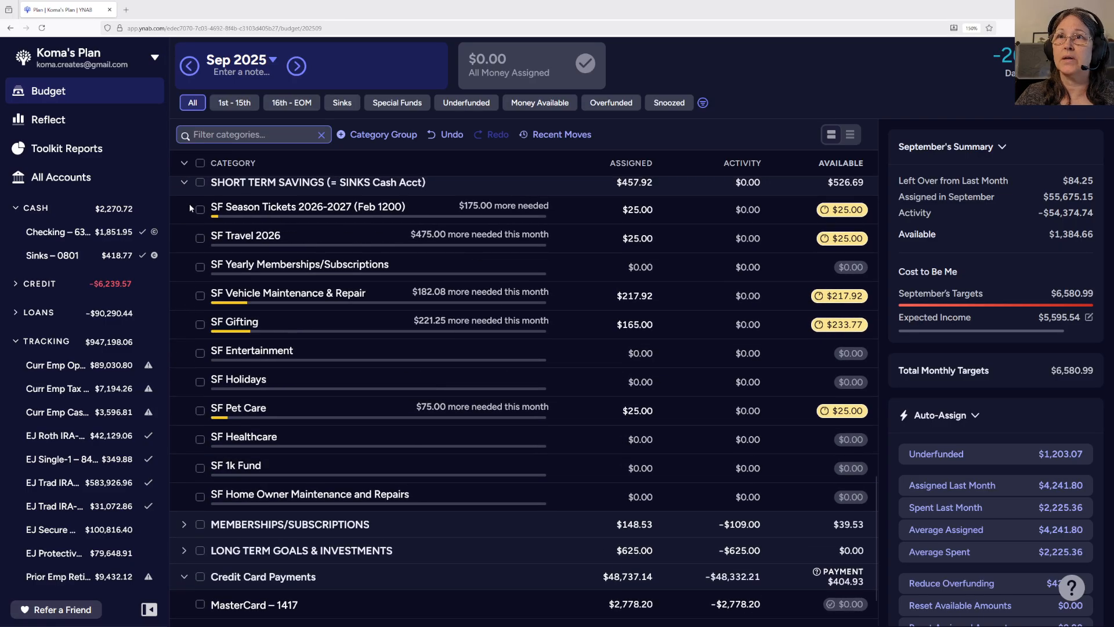
{"action": "left_click", "coordinate": [183, 182]}
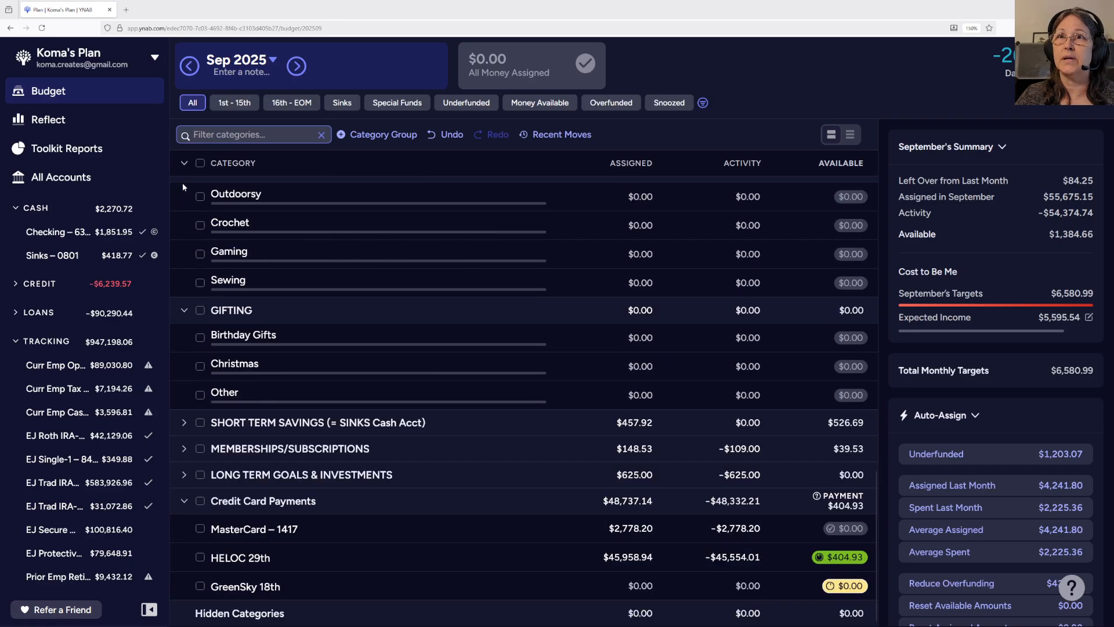
{"action": "left_click", "coordinate": [184, 311]}
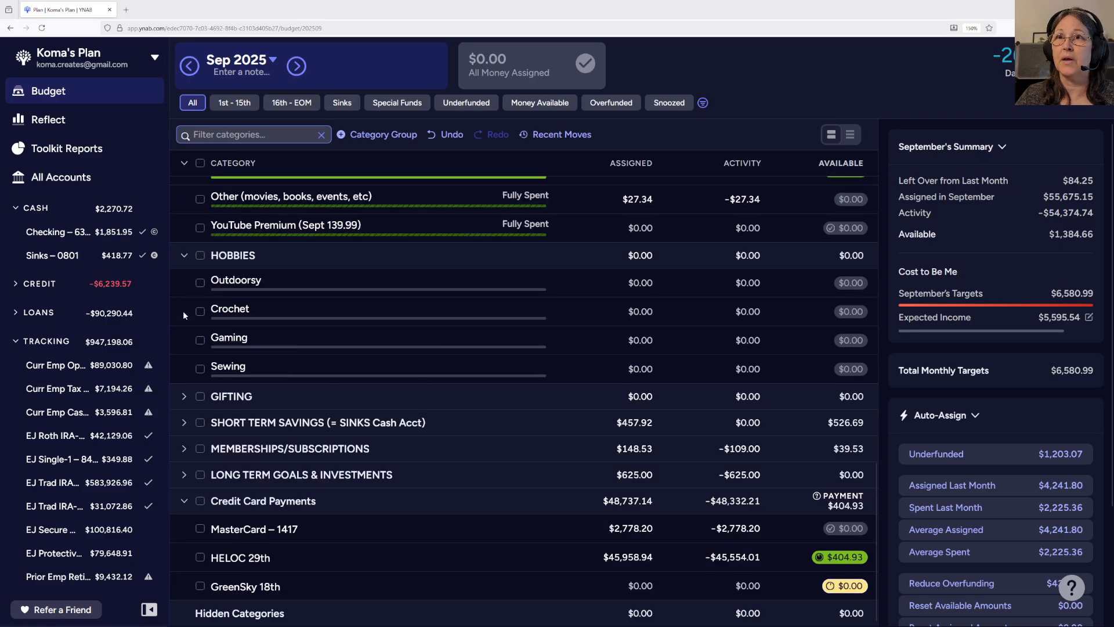
{"action": "left_click", "coordinate": [184, 256]}
{"action": "left_click", "coordinate": [182, 200]}
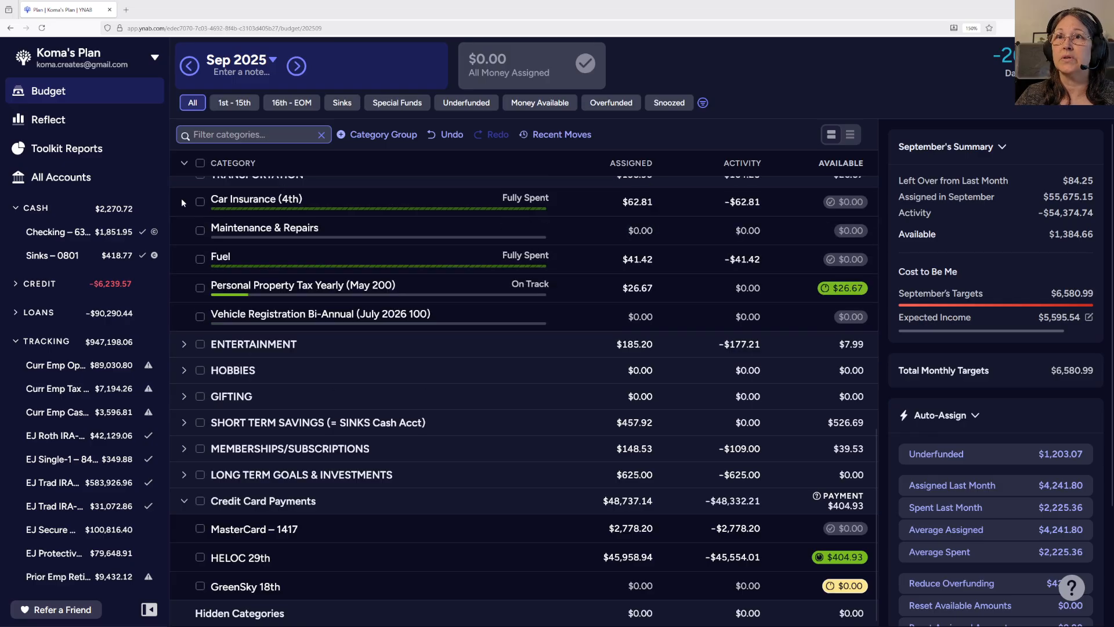
{"action": "scroll", "coordinate": [182, 197], "scroll_direction": "up", "scroll_amount": 2}
{"action": "left_click", "coordinate": [180, 250]}
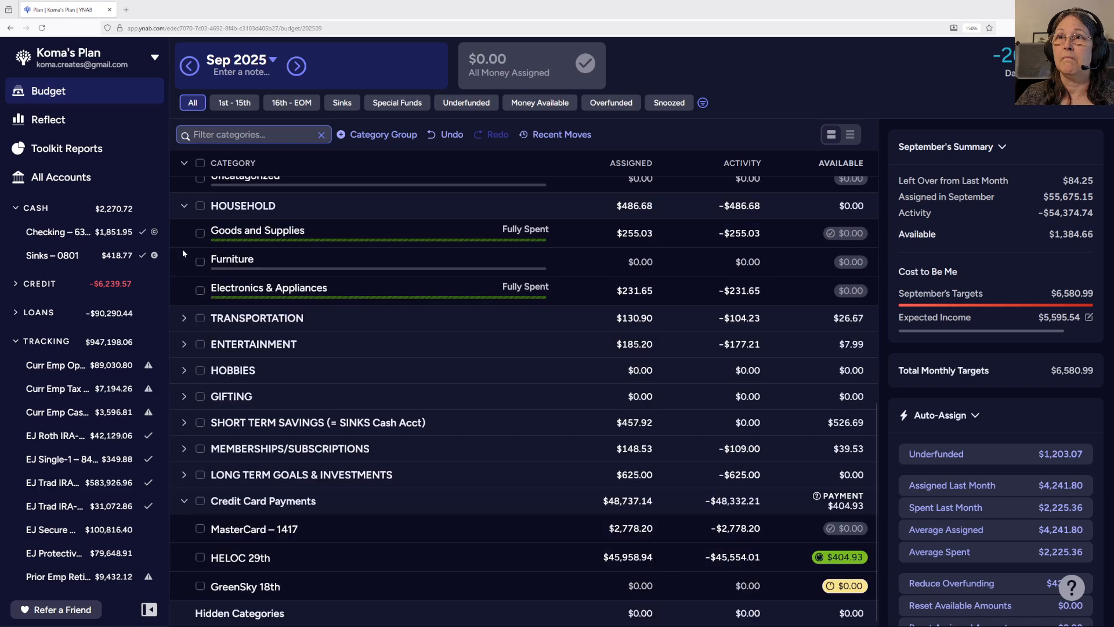
{"action": "left_click", "coordinate": [184, 204]}
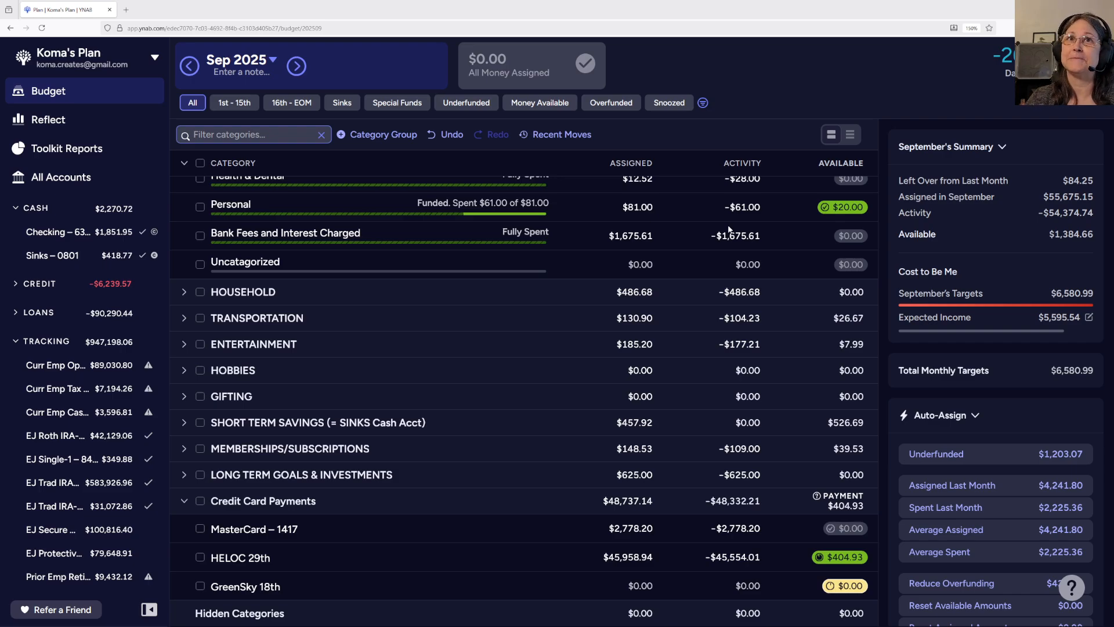
Examine the Checking account's September transactions back to the HELOC disbursement and payment at the start of the month.
{"action": "left_click", "coordinate": [58, 232]}
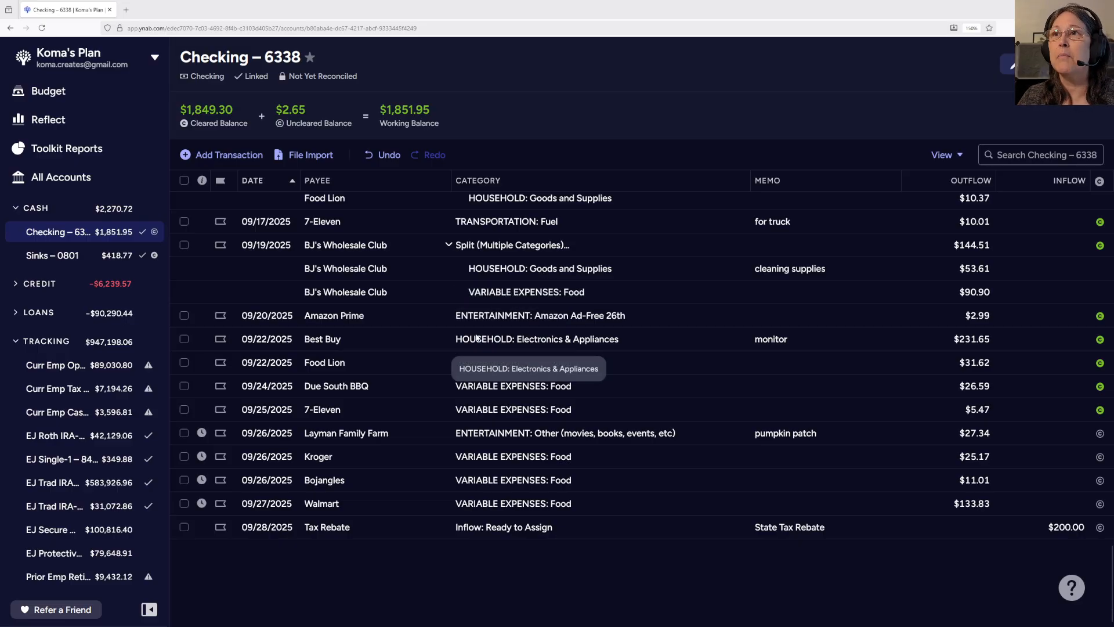
{"action": "scroll", "coordinate": [476, 338], "scroll_direction": "up", "scroll_amount": 3}
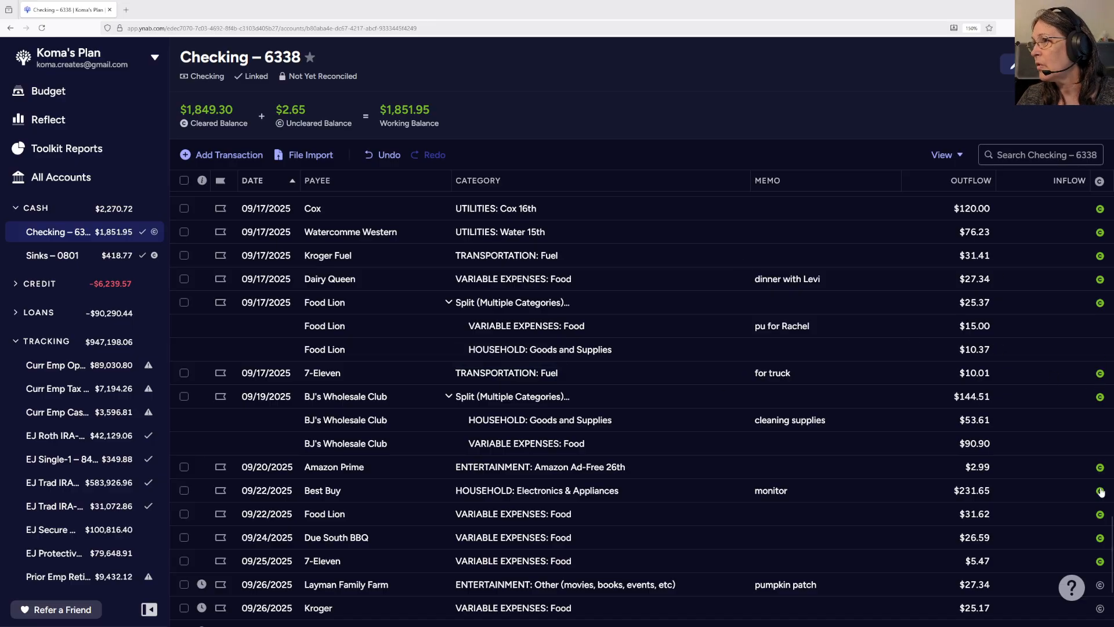
{"action": "scroll", "coordinate": [644, 407], "scroll_direction": "up", "scroll_amount": 3}
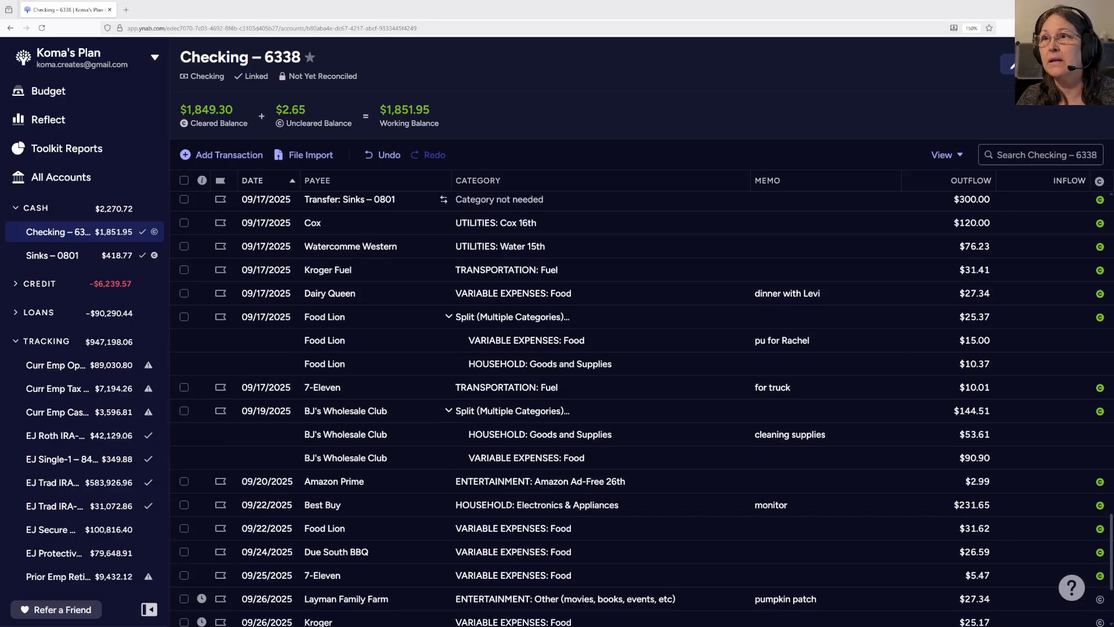
{"action": "scroll", "coordinate": [644, 406], "scroll_direction": "up", "scroll_amount": 3}
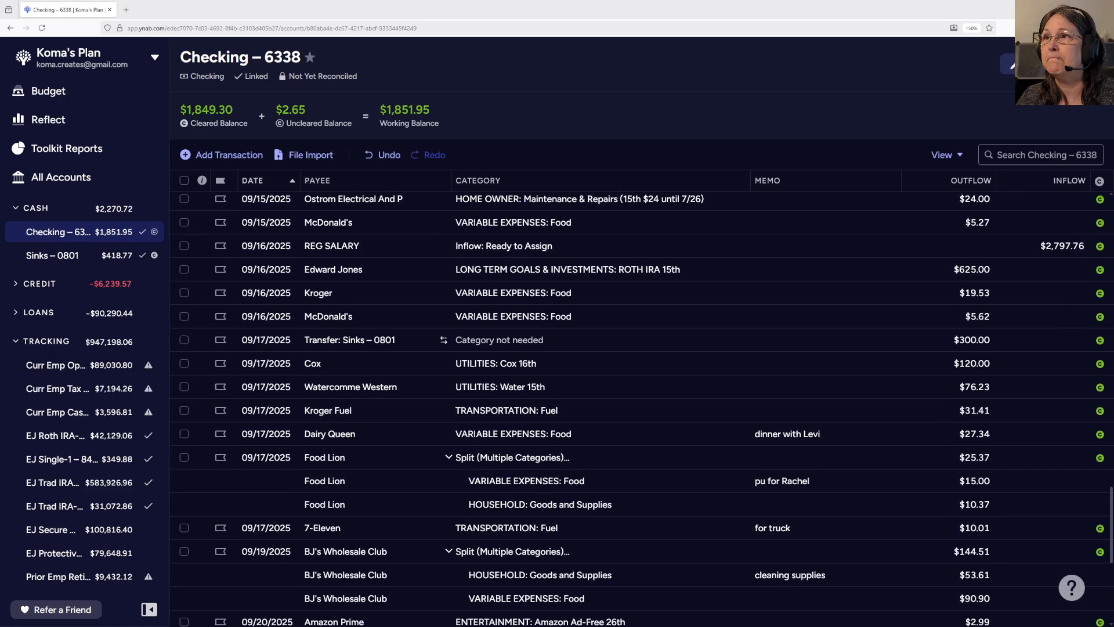
{"action": "scroll", "coordinate": [644, 406], "scroll_direction": "up", "scroll_amount": 4}
{"action": "scroll", "coordinate": [1110, 446], "scroll_direction": "up", "scroll_amount": 5}
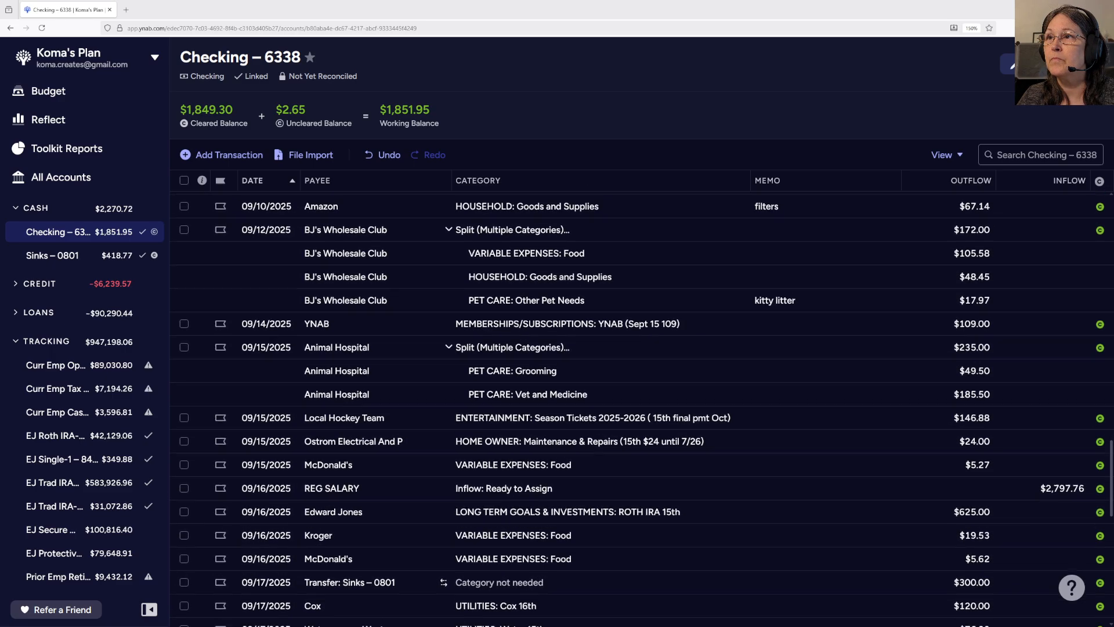
{"action": "left_click_drag", "start_coordinate": [1110, 446], "coordinate": [1102, 388]}
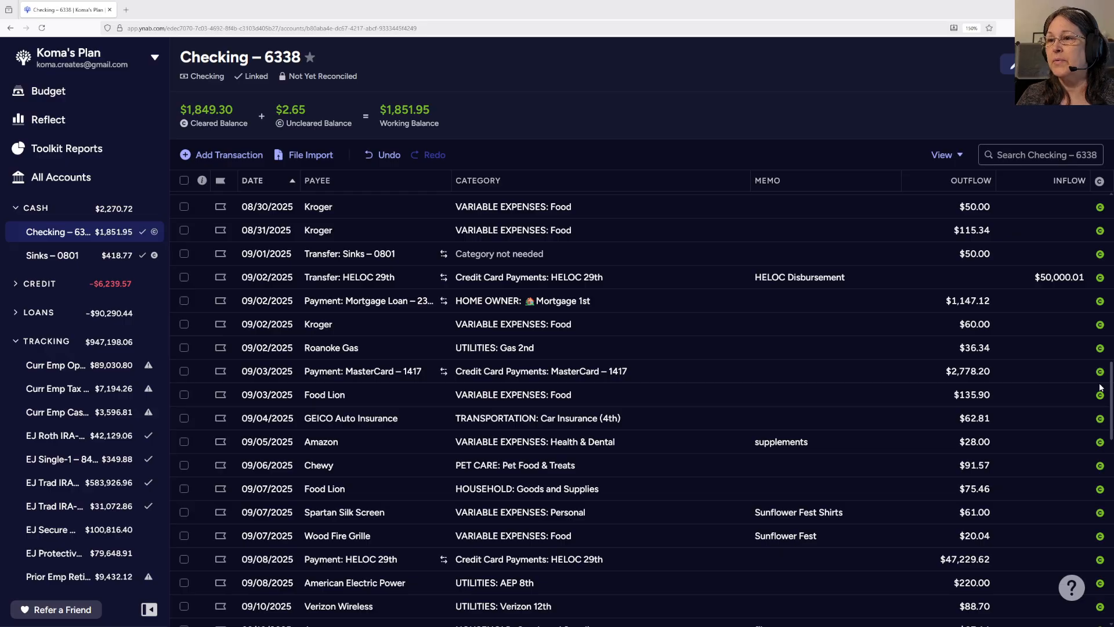
{"action": "left_click_drag", "start_coordinate": [1101, 388], "coordinate": [1101, 413]}
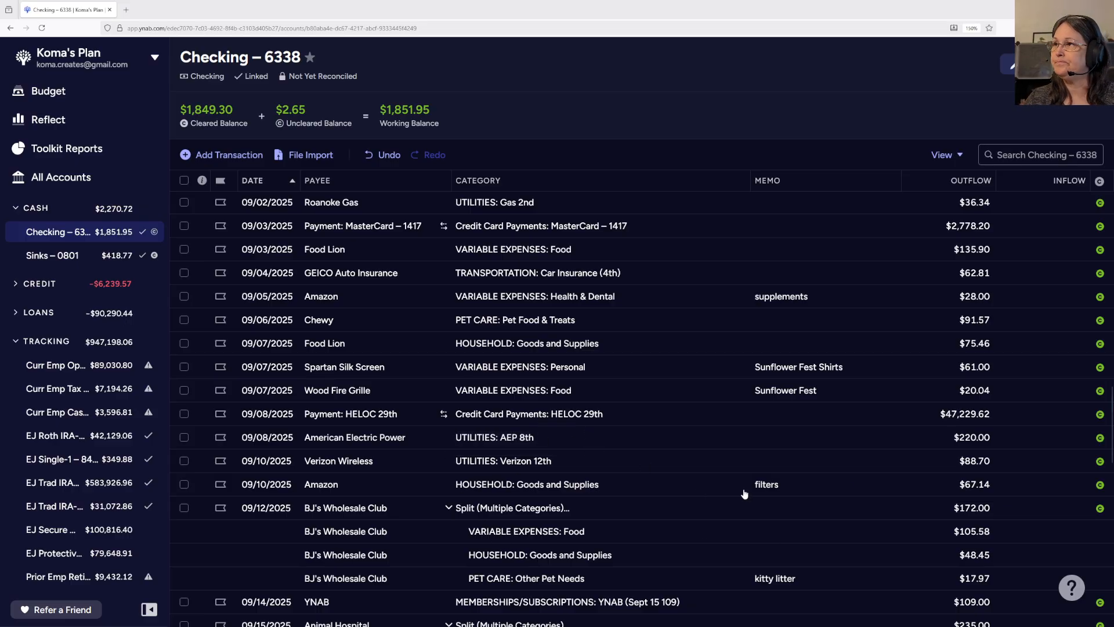
{"action": "scroll", "coordinate": [743, 515], "scroll_direction": "up", "scroll_amount": 1}
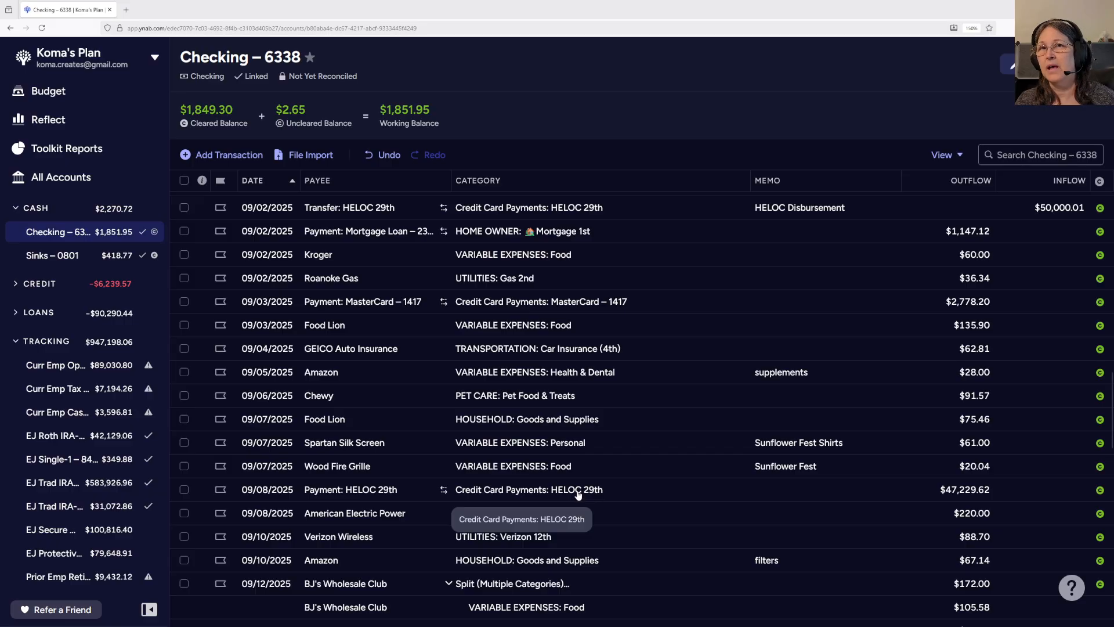
Select the 09/08/2025 HELOC 29th payment, review its available actions and editable details, and save it without changes.
{"action": "left_click", "coordinate": [497, 491]}
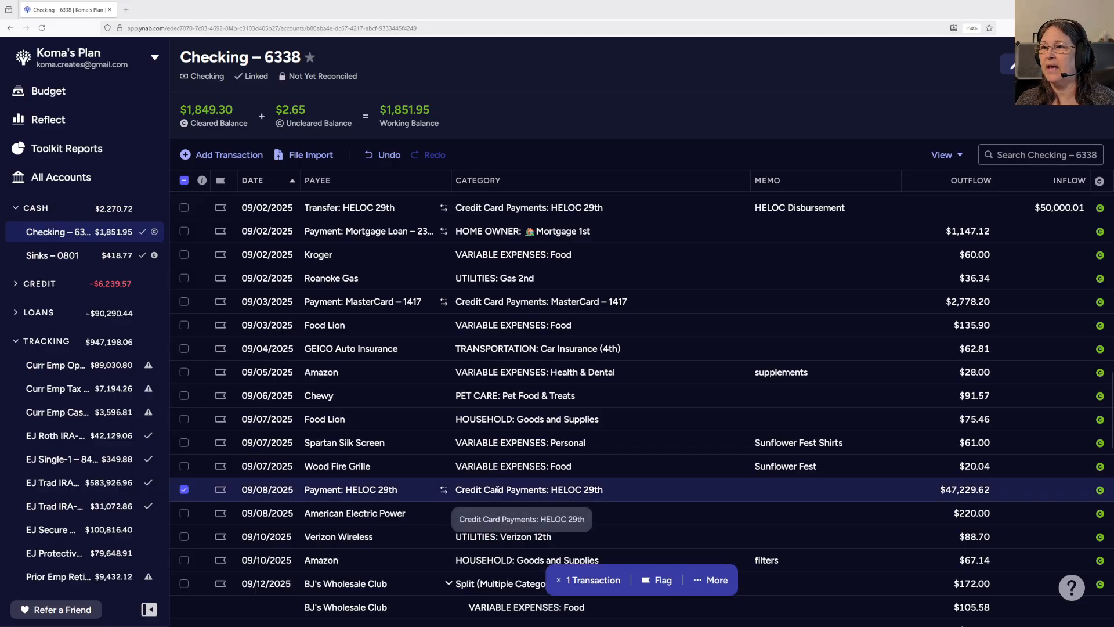
{"action": "left_click", "coordinate": [715, 580]}
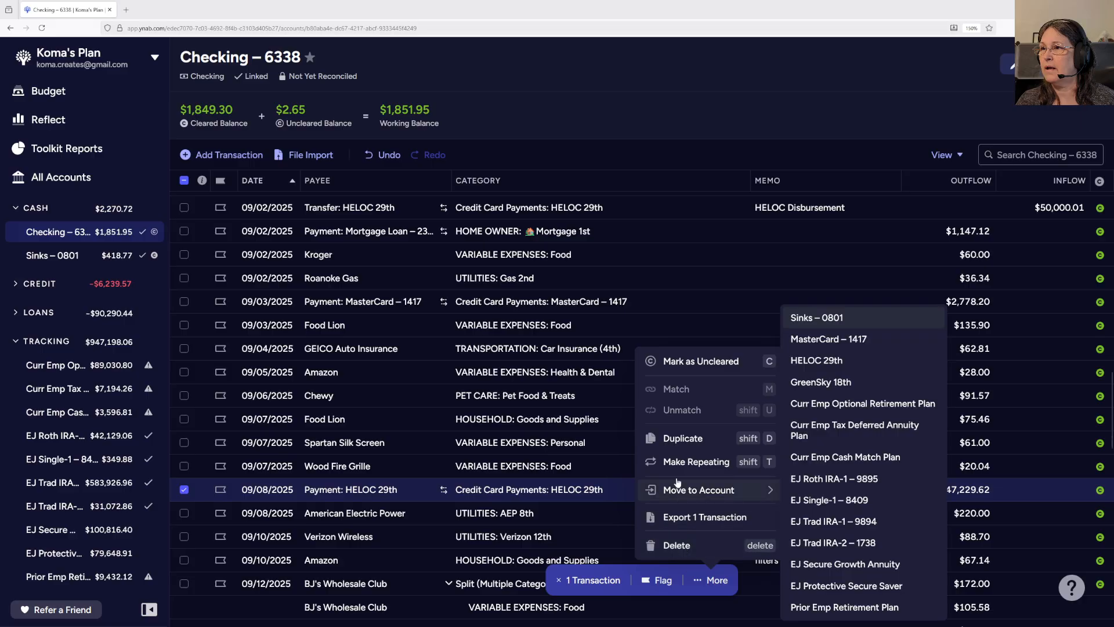
{"action": "left_click", "coordinate": [201, 493]}
{"action": "left_click", "coordinate": [203, 492]}
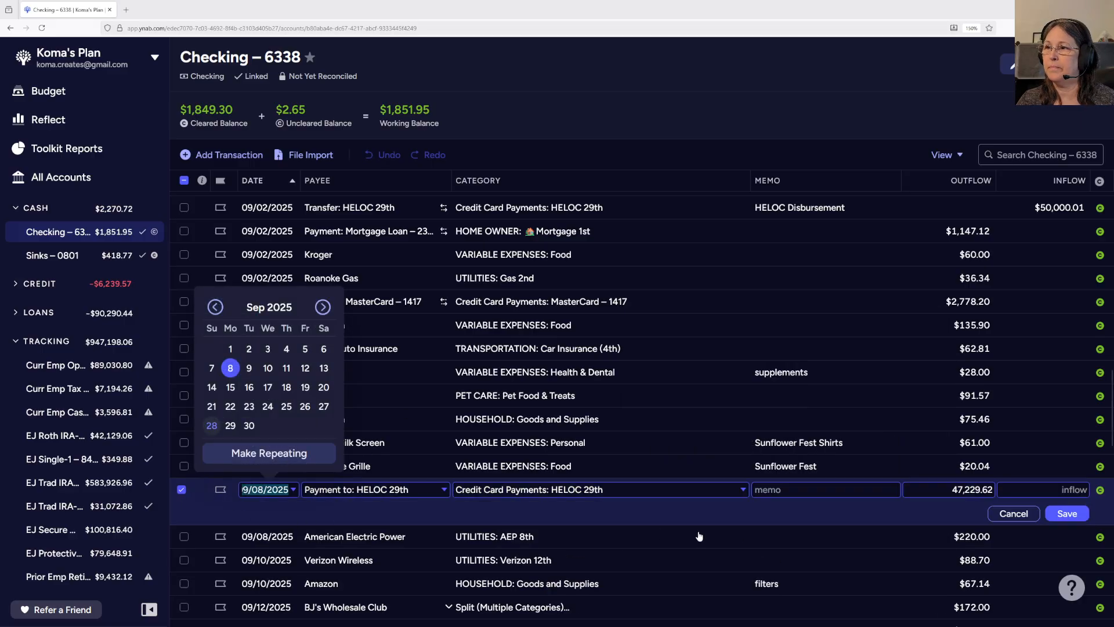
{"action": "left_click", "coordinate": [1082, 519]}
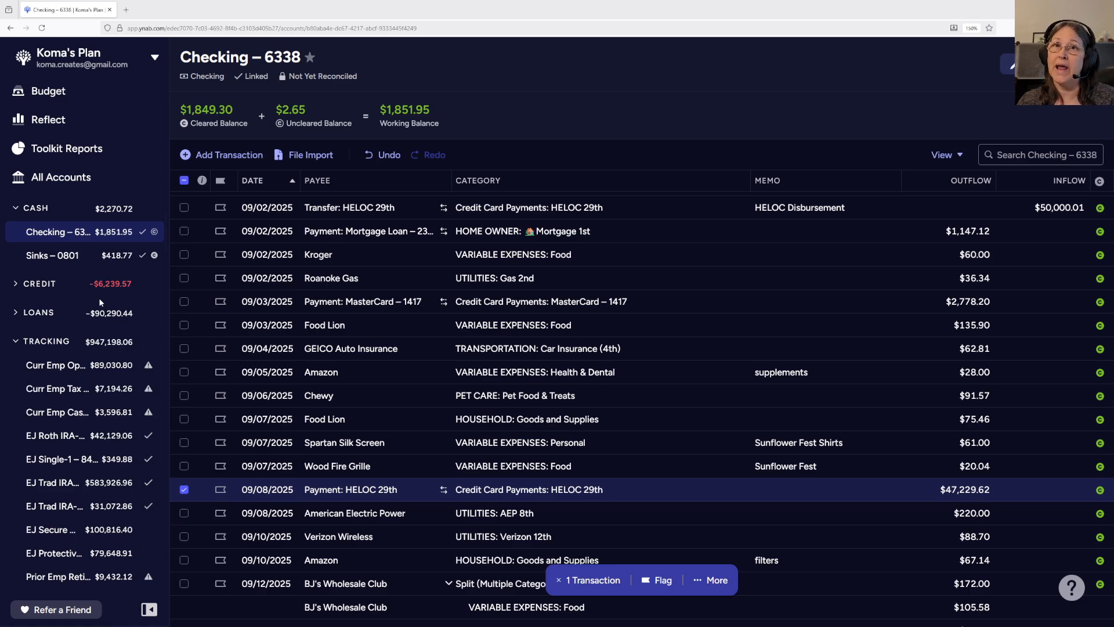
Expand the Credit accounts to review their balances, including HELOC 29th, and return to the September 2025 budget.
{"action": "left_click", "coordinate": [16, 285]}
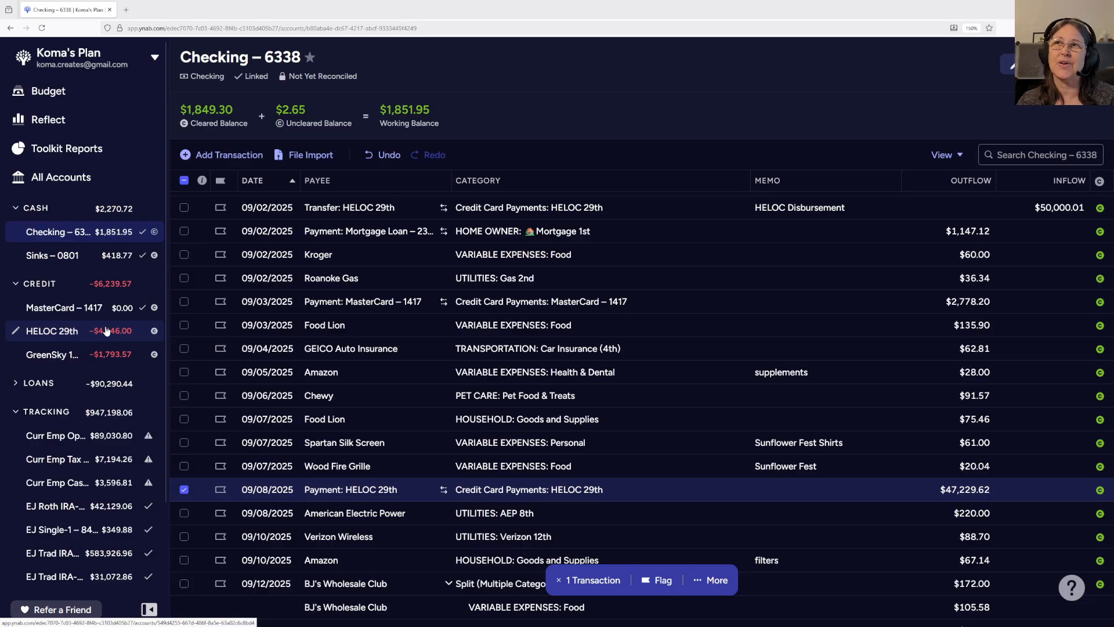
{"action": "left_click", "coordinate": [79, 93]}
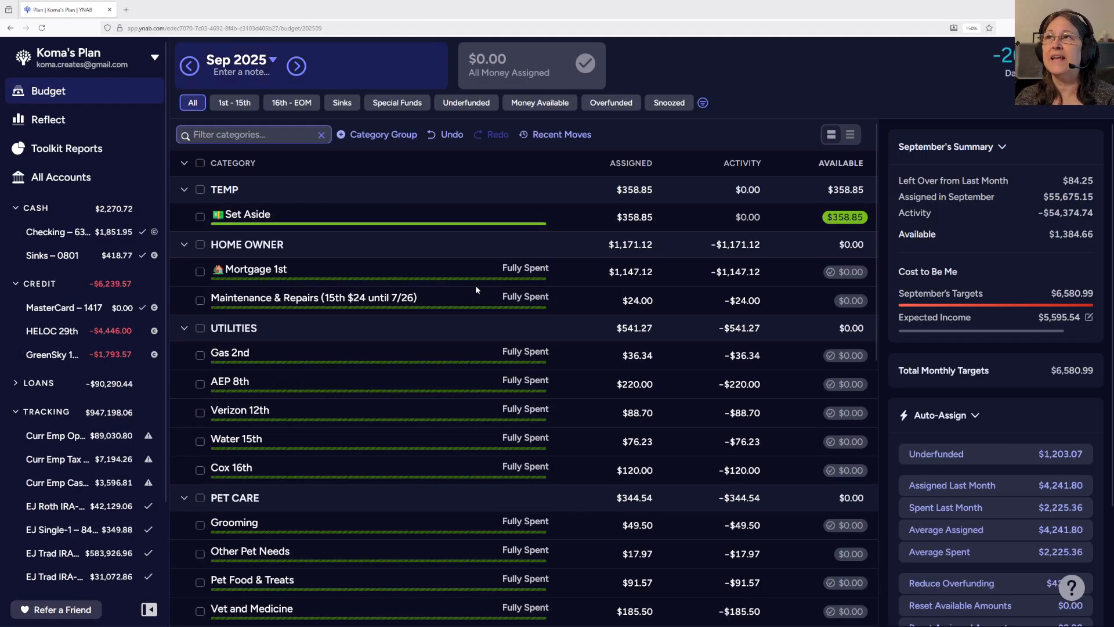